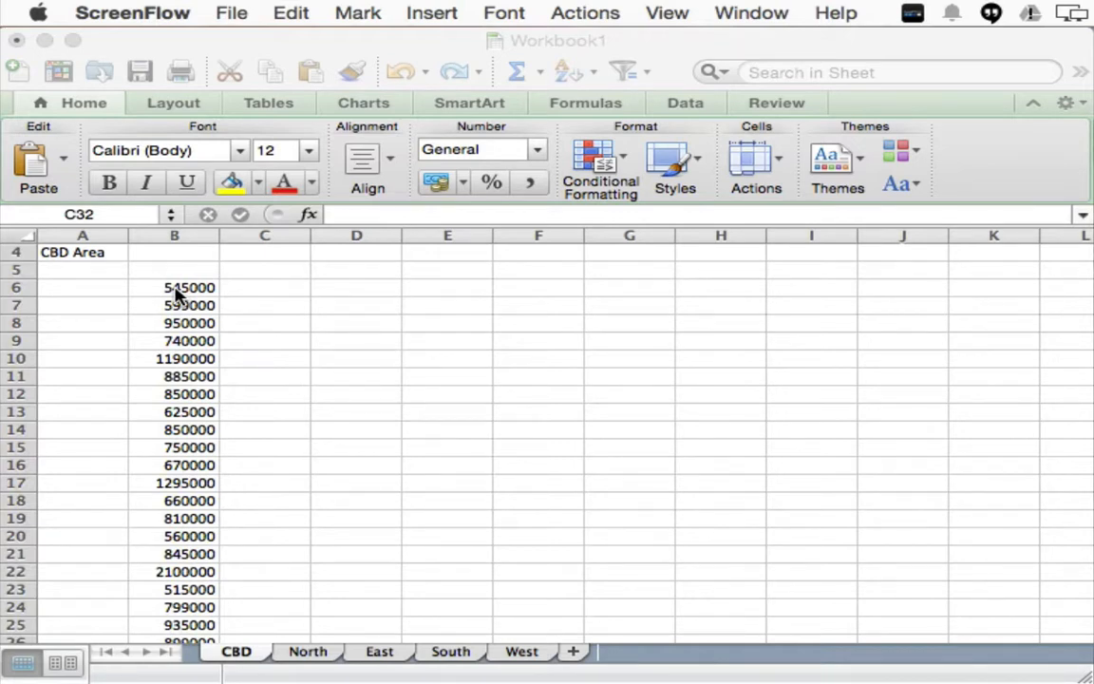
Add the label Count in cell A32, below the list of CBD prices.
{"action": "scroll", "coordinate": [207, 289], "scroll_direction": "down", "scroll_amount": 4}
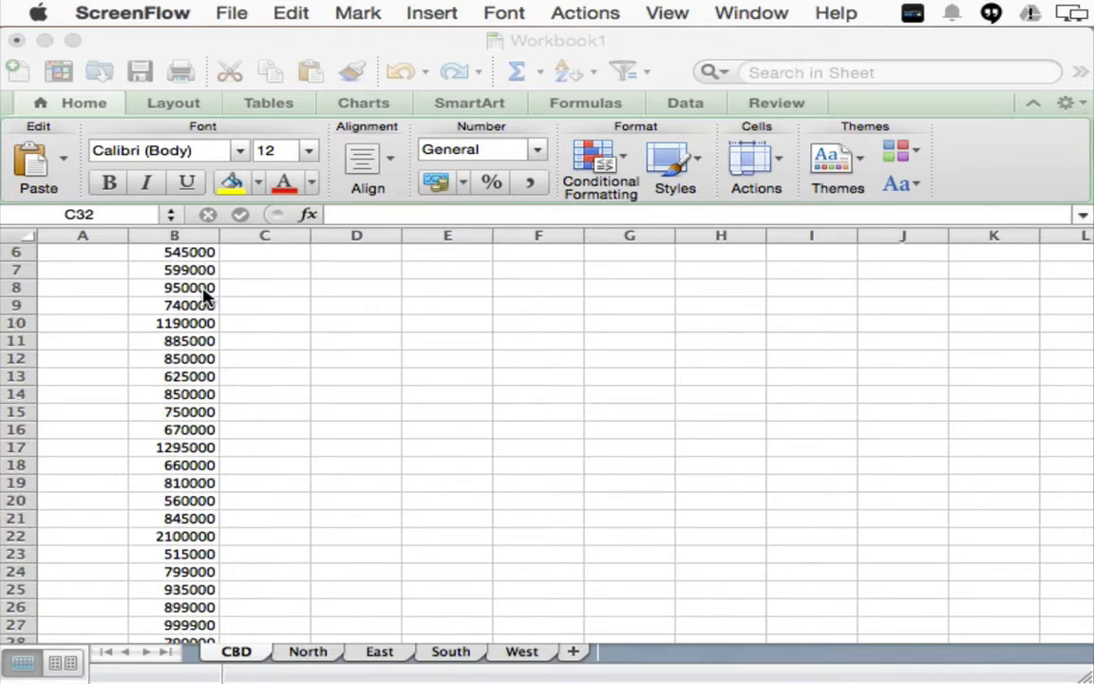
{"action": "scroll", "coordinate": [207, 296], "scroll_direction": "down", "scroll_amount": 2}
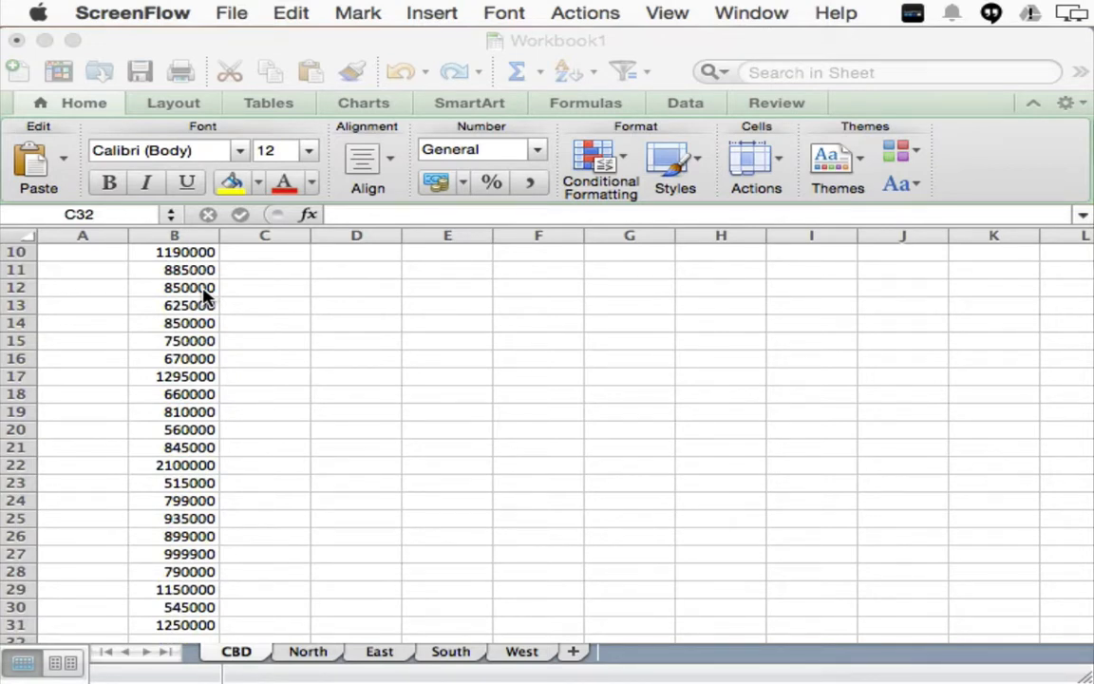
{"action": "scroll", "coordinate": [206, 296], "scroll_direction": "up", "scroll_amount": 5}
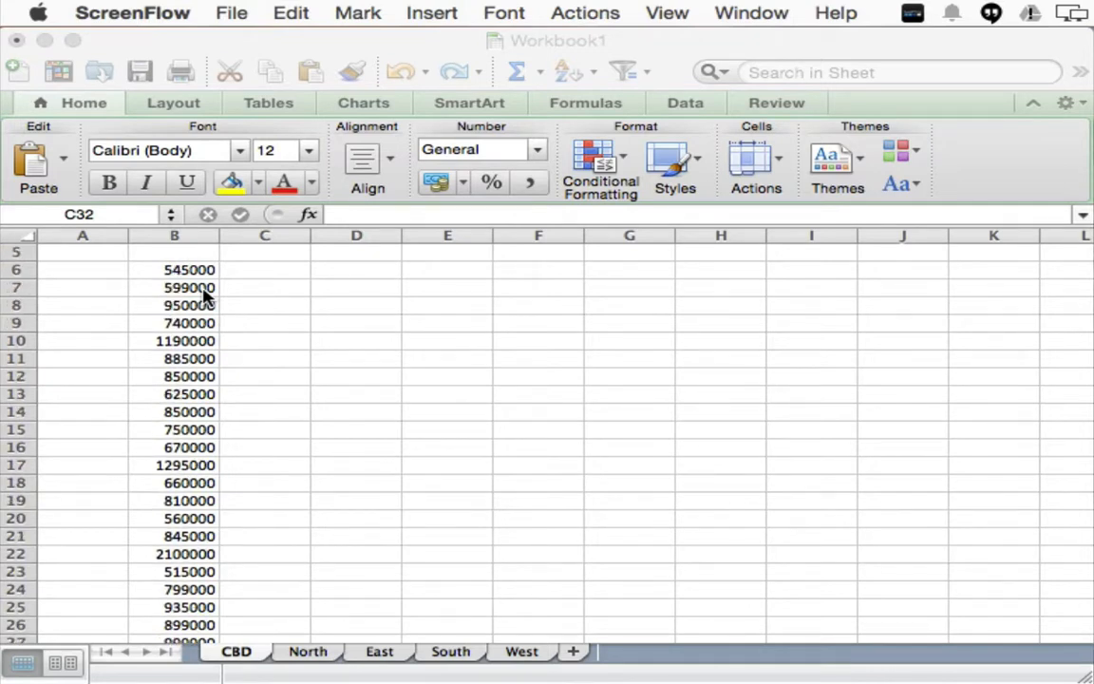
{"action": "scroll", "coordinate": [207, 296], "scroll_direction": "down", "scroll_amount": 7}
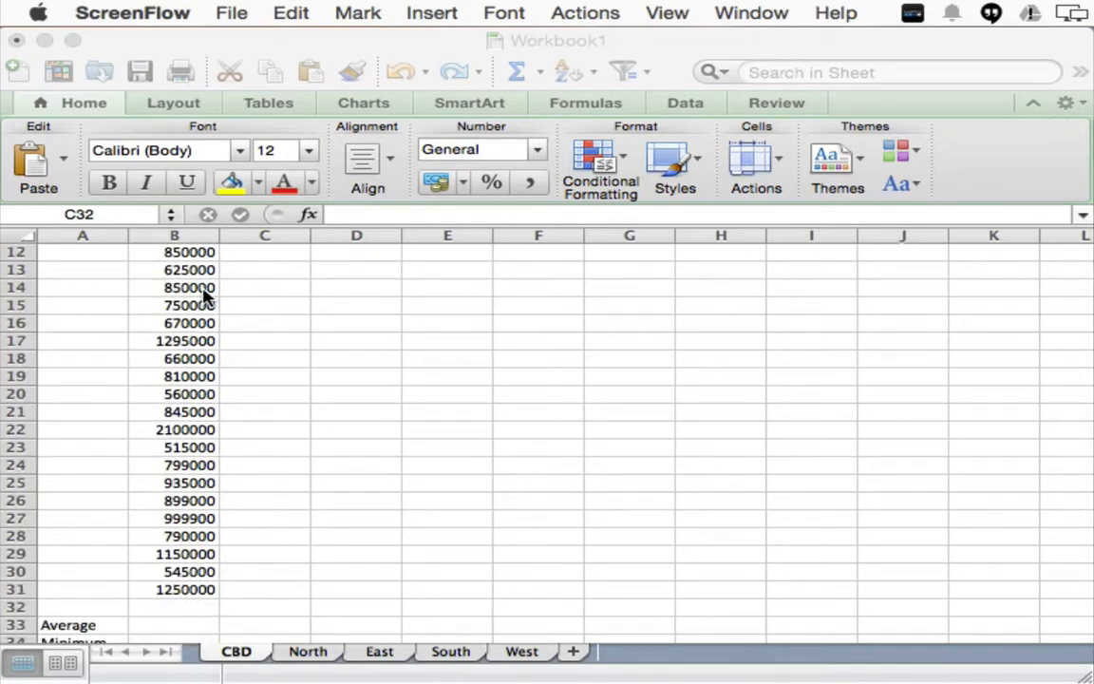
{"action": "scroll", "coordinate": [173, 447], "scroll_direction": "down", "scroll_amount": 5}
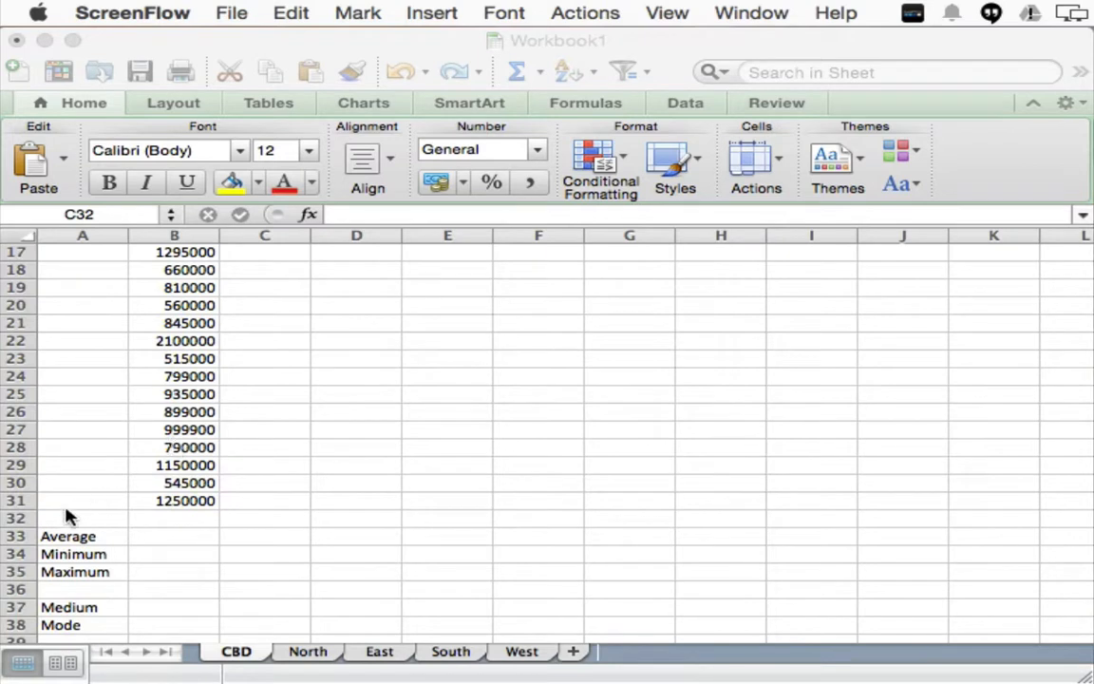
{"action": "left_click", "coordinate": [67, 516]}
{"action": "left_click", "coordinate": [67, 516]}
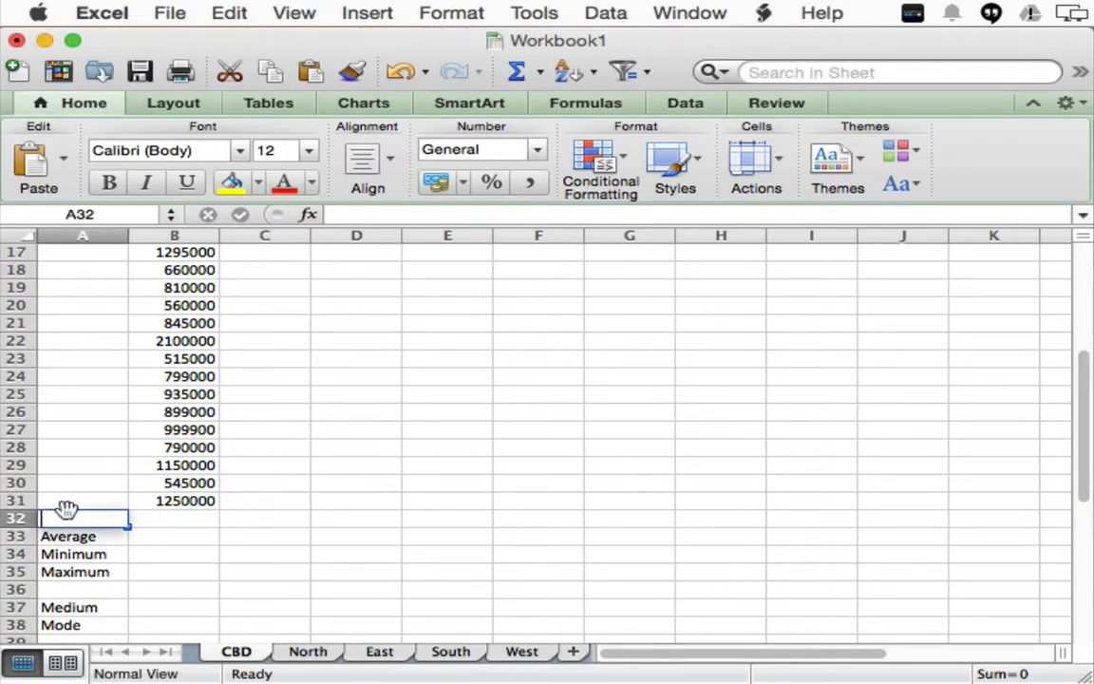
{"action": "type", "text": "Count"}
{"action": "key", "text": "Tab"}
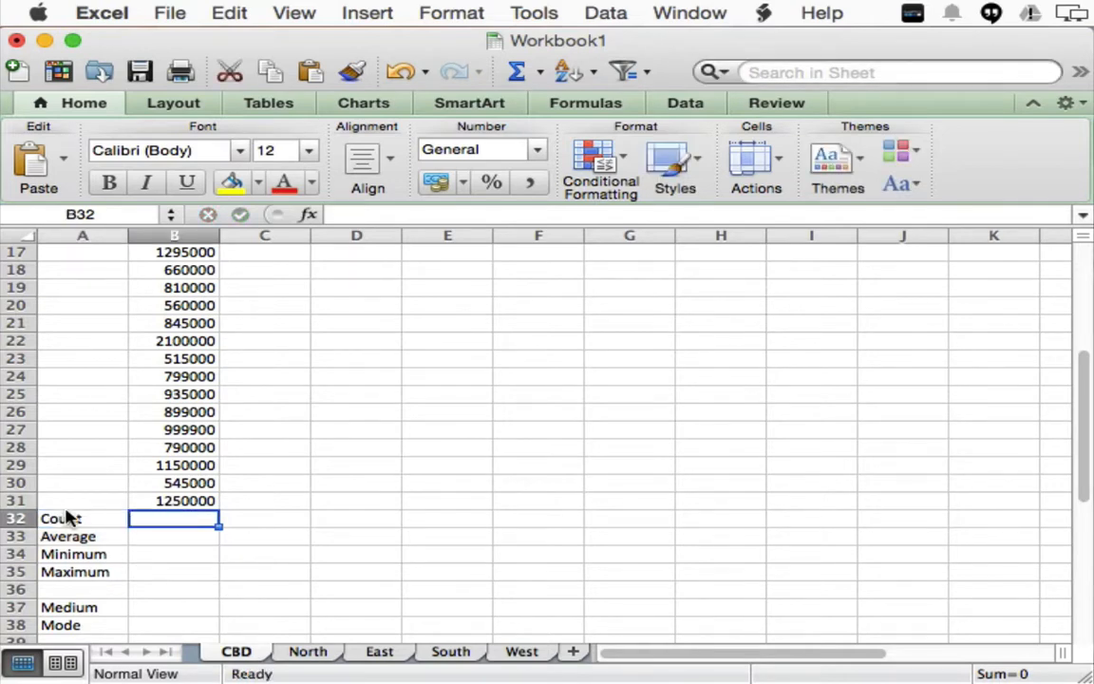
Enter a COUNT formula over the prices in B6:B31 in cell B32, beside the Count label.
{"action": "type", "text": "=count"}
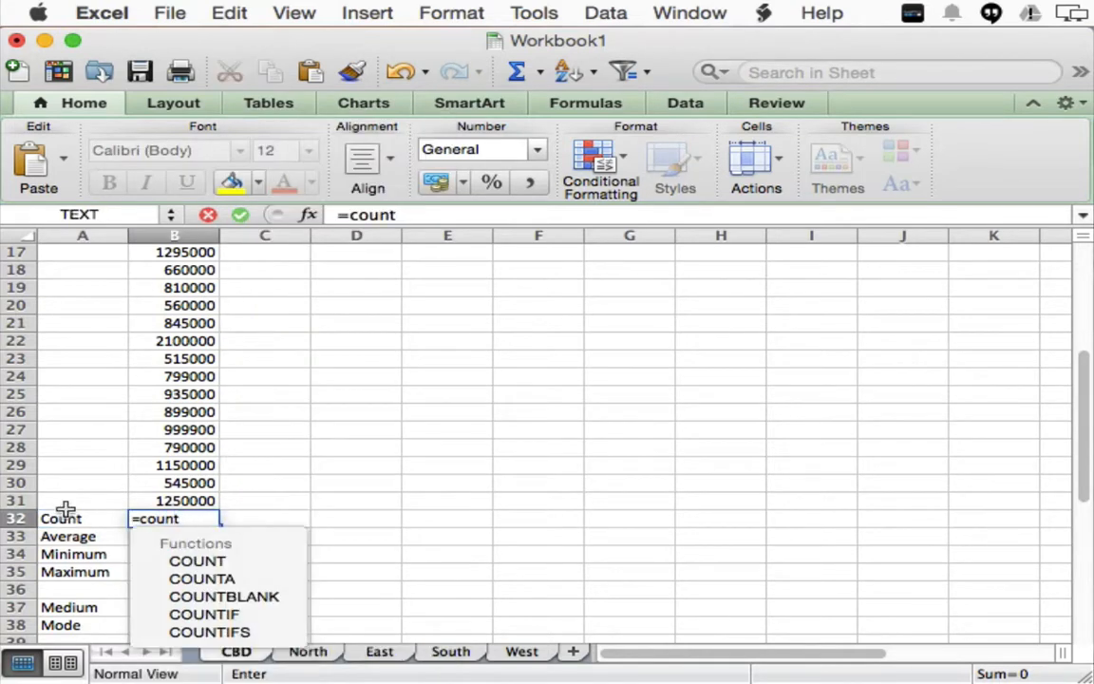
{"action": "type", "text": "("}
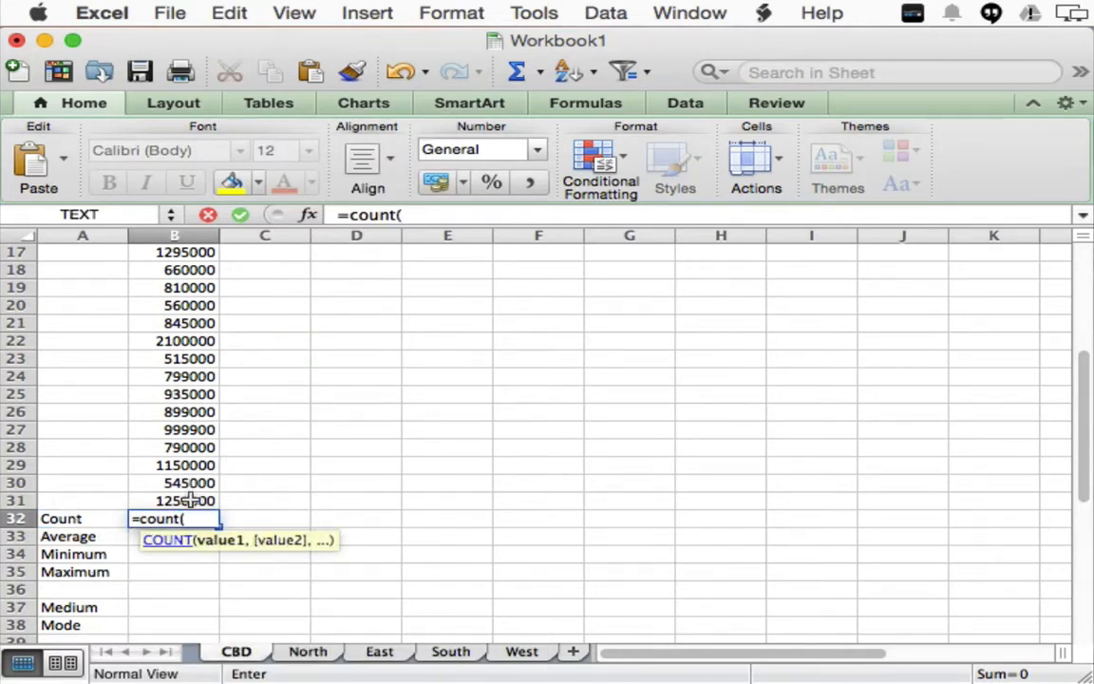
{"action": "left_click_drag", "start_coordinate": [191, 500], "coordinate": [178, 351]}
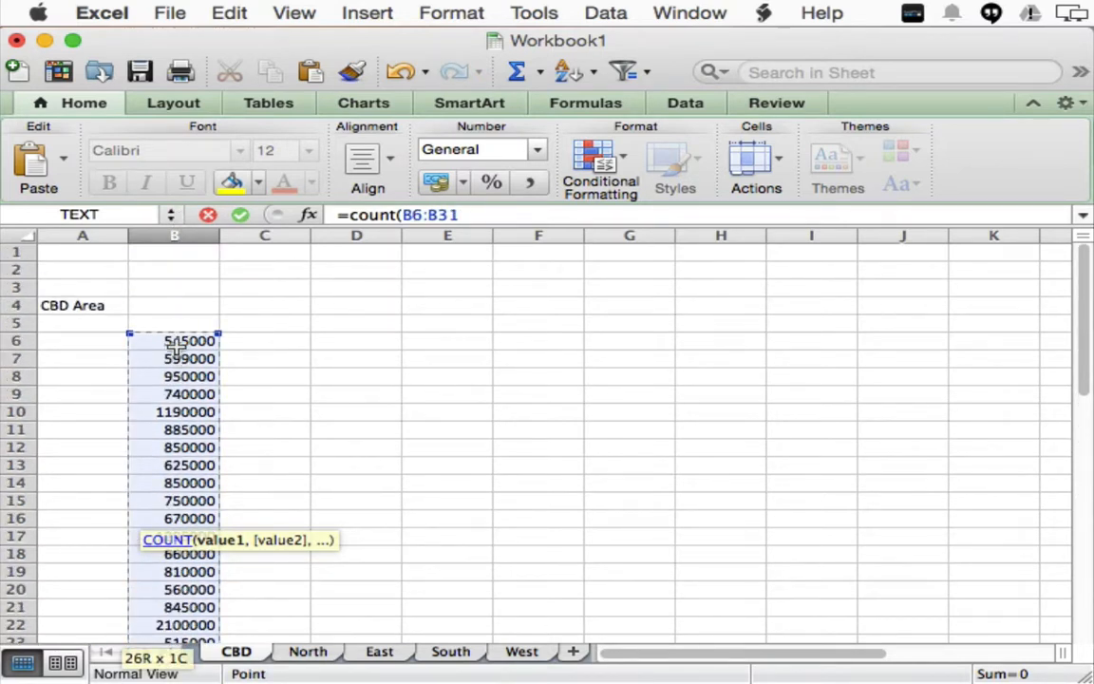
{"action": "type", "text": ")"}
{"action": "key", "text": "Return"}
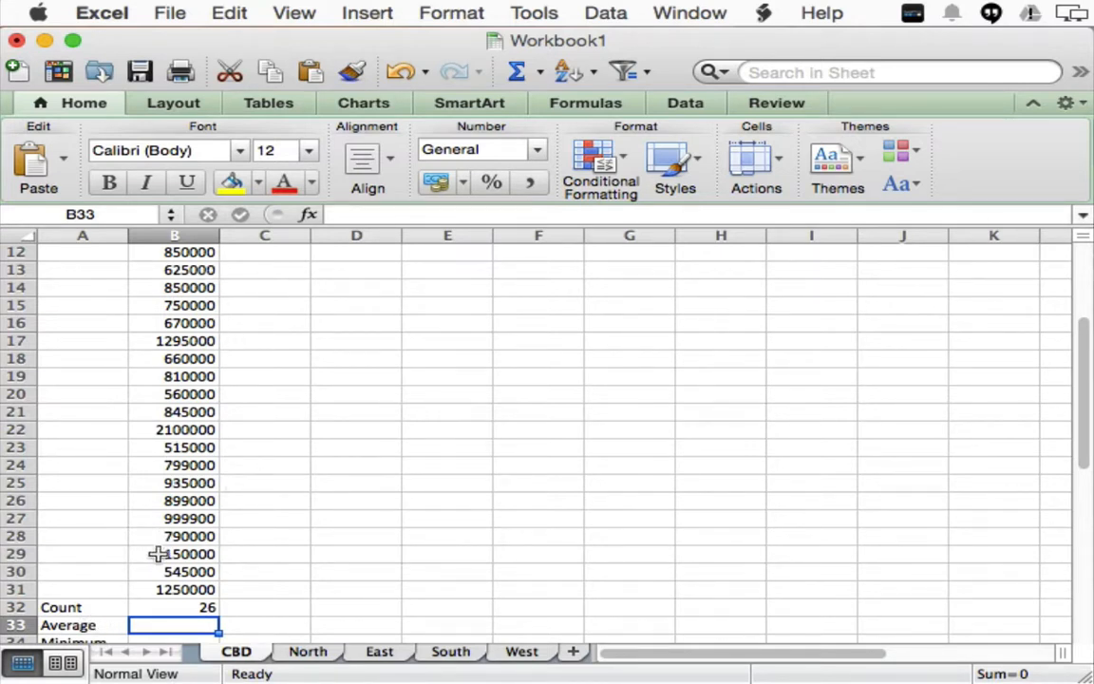
Calculate the mean price in cell B33 with an AVERAGE formula over B6:B31.
{"action": "type", "text": "="}
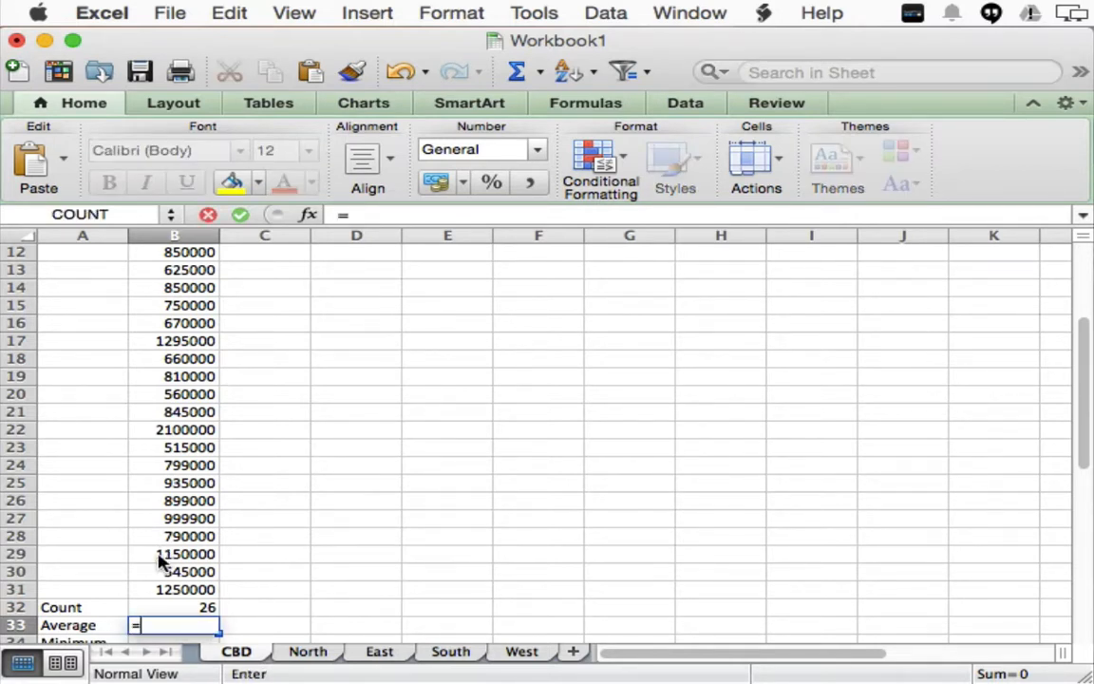
{"action": "type", "text": "a"}
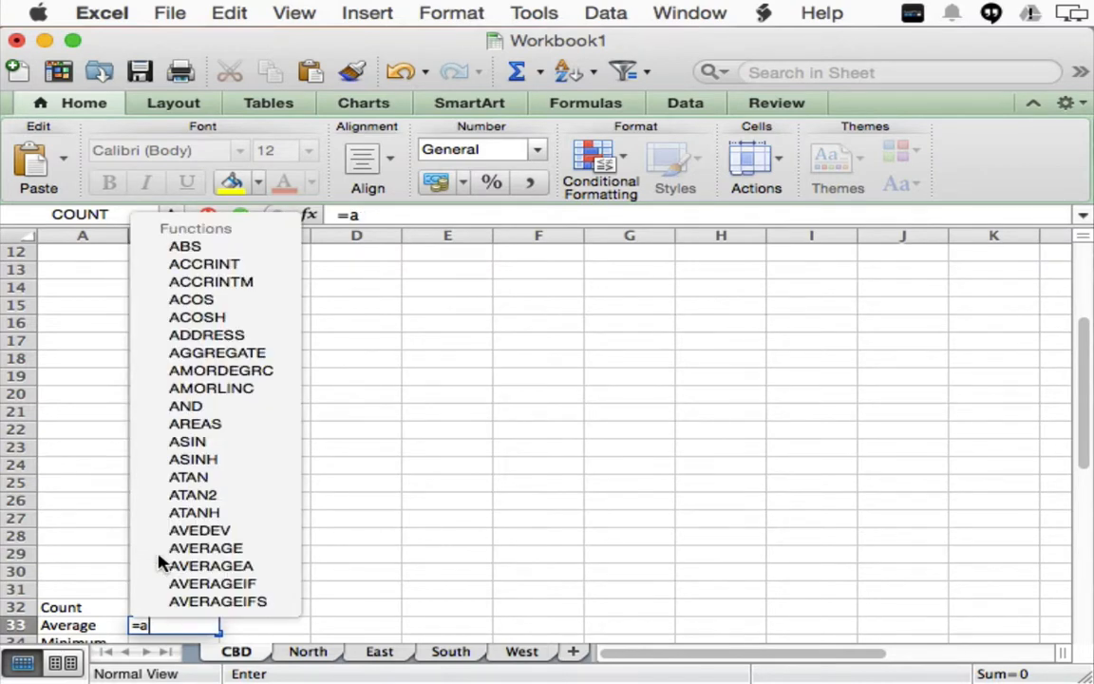
{"action": "type", "text": "ver"}
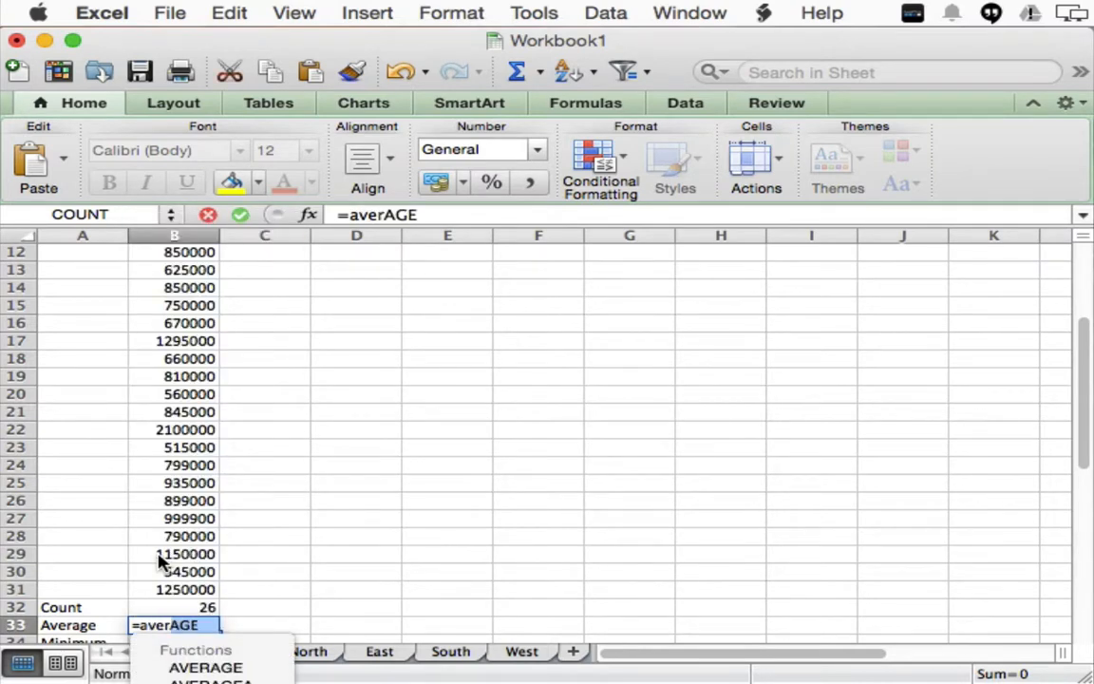
{"action": "double_click", "coordinate": [209, 667]}
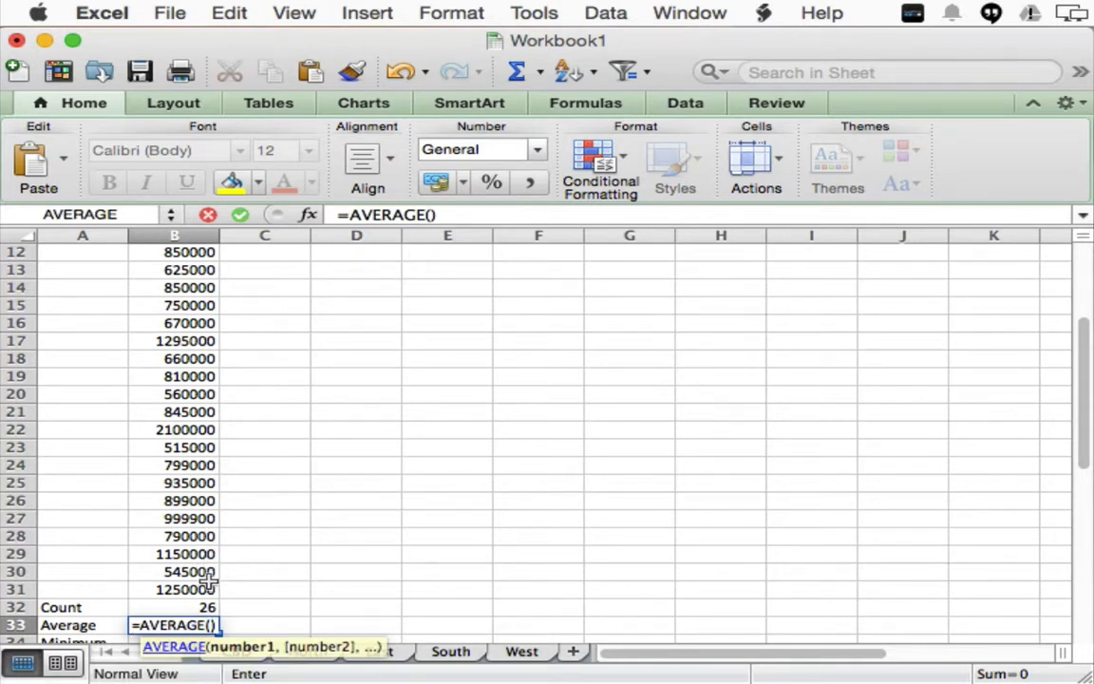
{"action": "left_click_drag", "start_coordinate": [207, 589], "coordinate": [176, 346]}
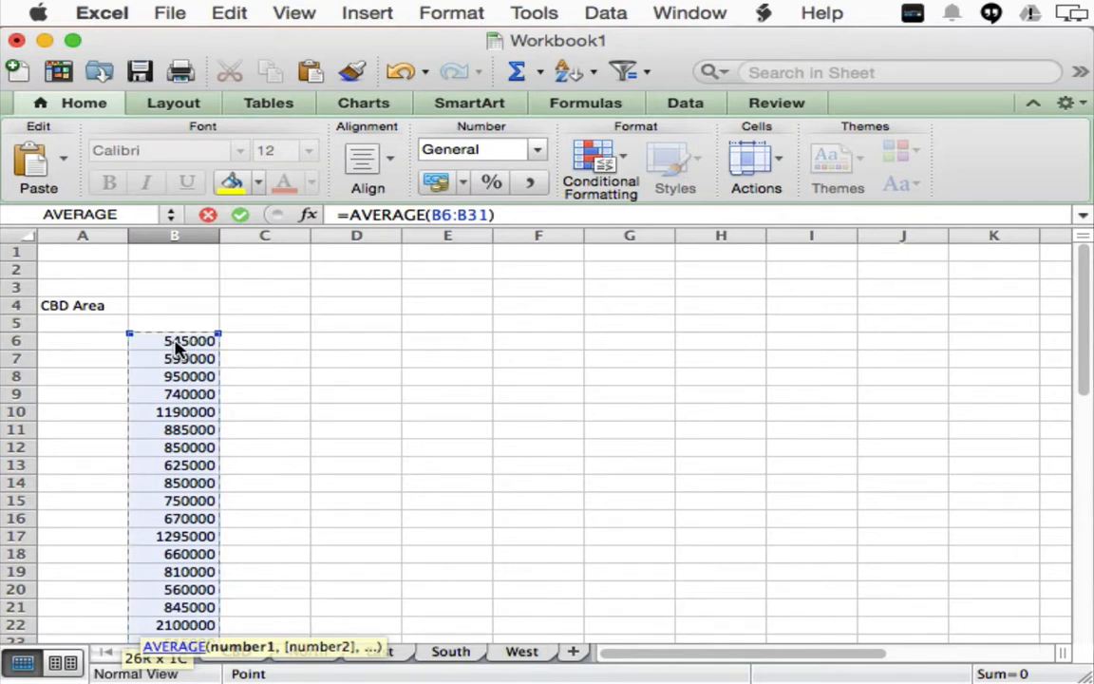
{"action": "key", "text": "Return"}
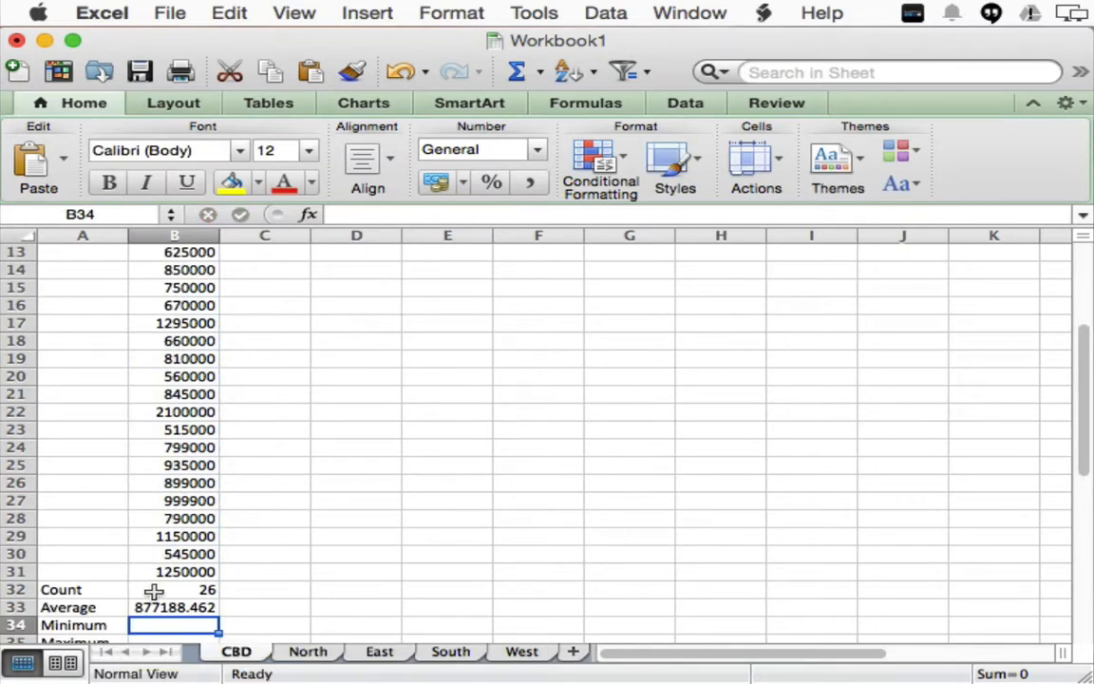
{"action": "left_click", "coordinate": [181, 607]}
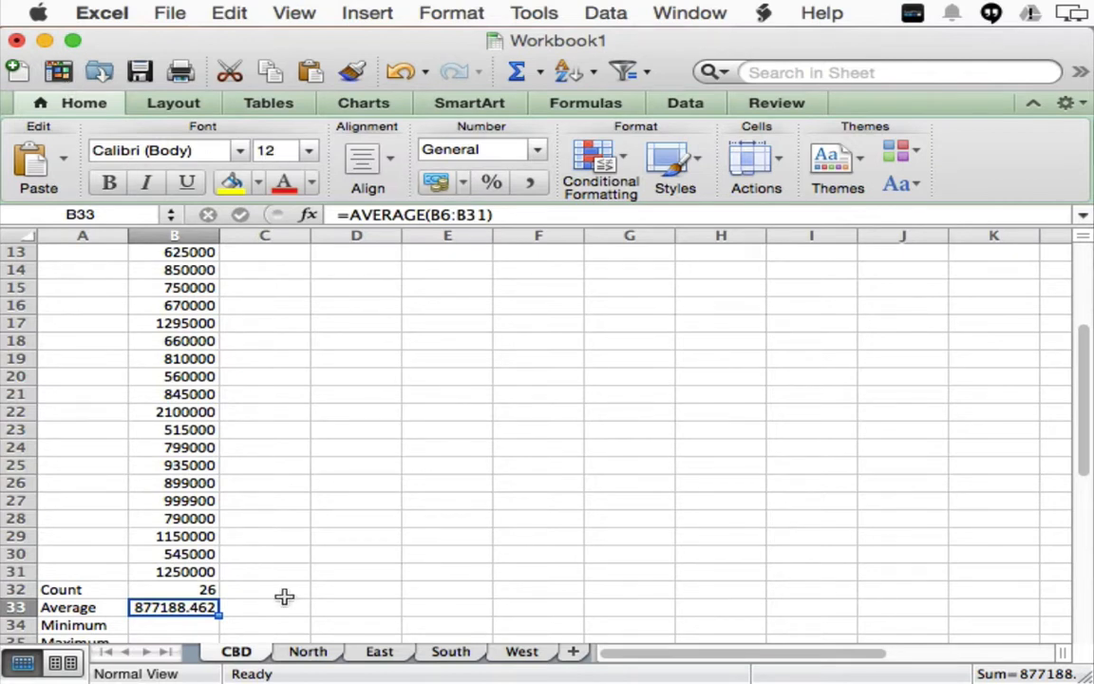
{"action": "right_click", "coordinate": [192, 589]}
{"action": "left_click", "coordinate": [105, 563]}
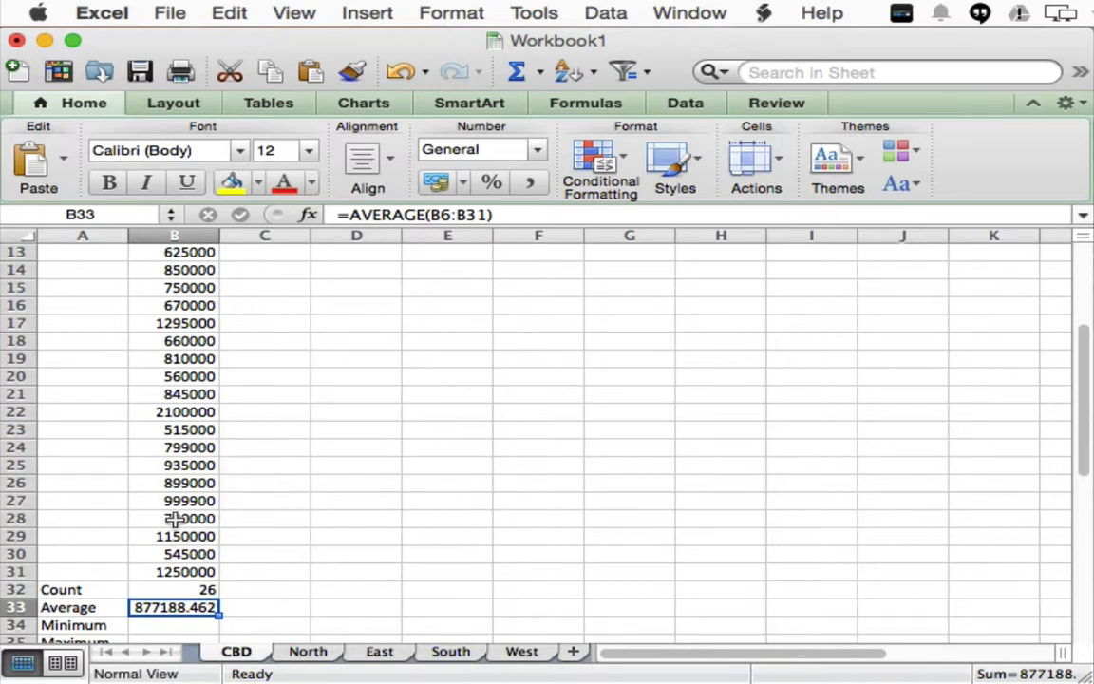
Calculate the lowest price in cell B34 with a MIN formula over B6:B31.
{"action": "scroll", "coordinate": [175, 519], "scroll_direction": "down", "scroll_amount": 2}
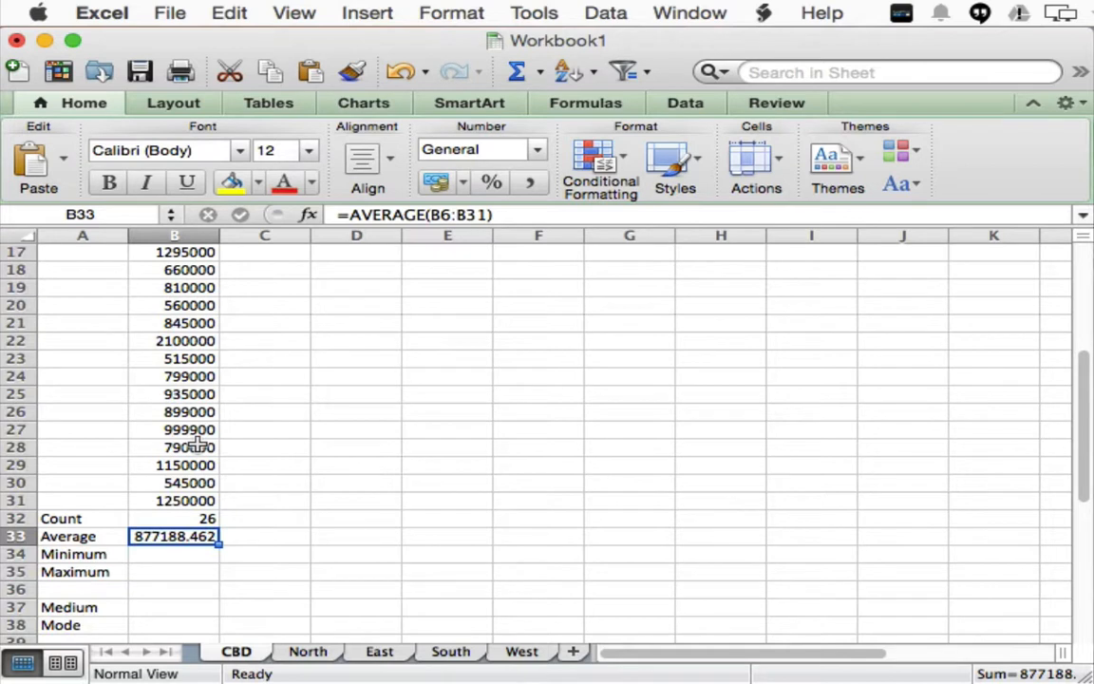
{"action": "left_click", "coordinate": [159, 551]}
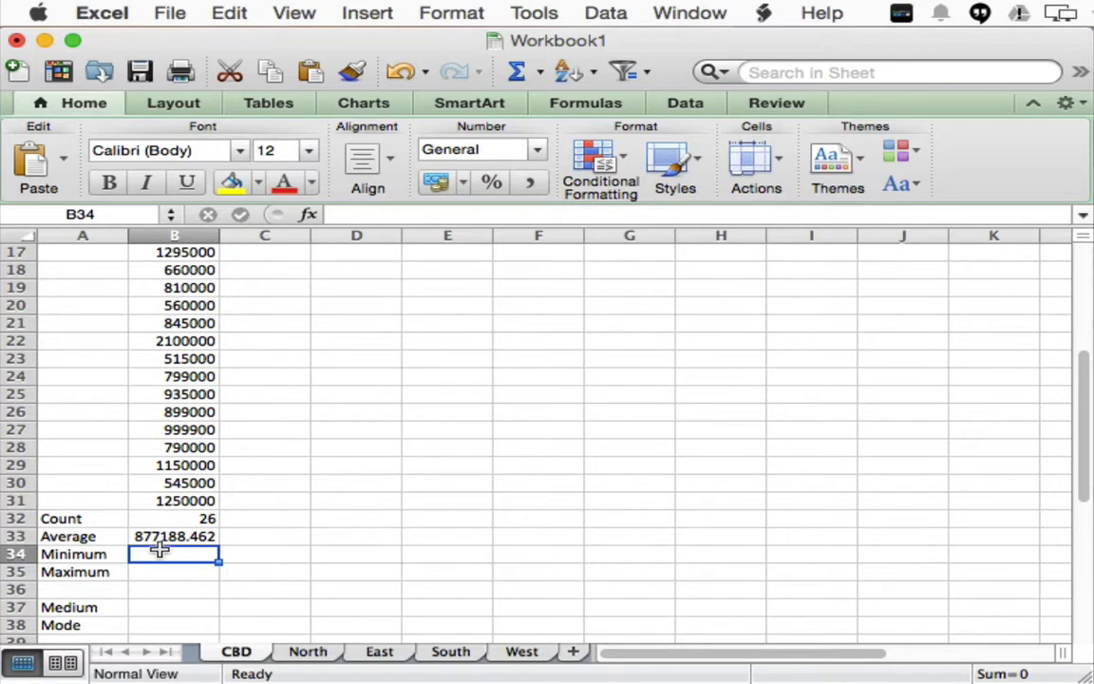
{"action": "type", "text": "=m"}
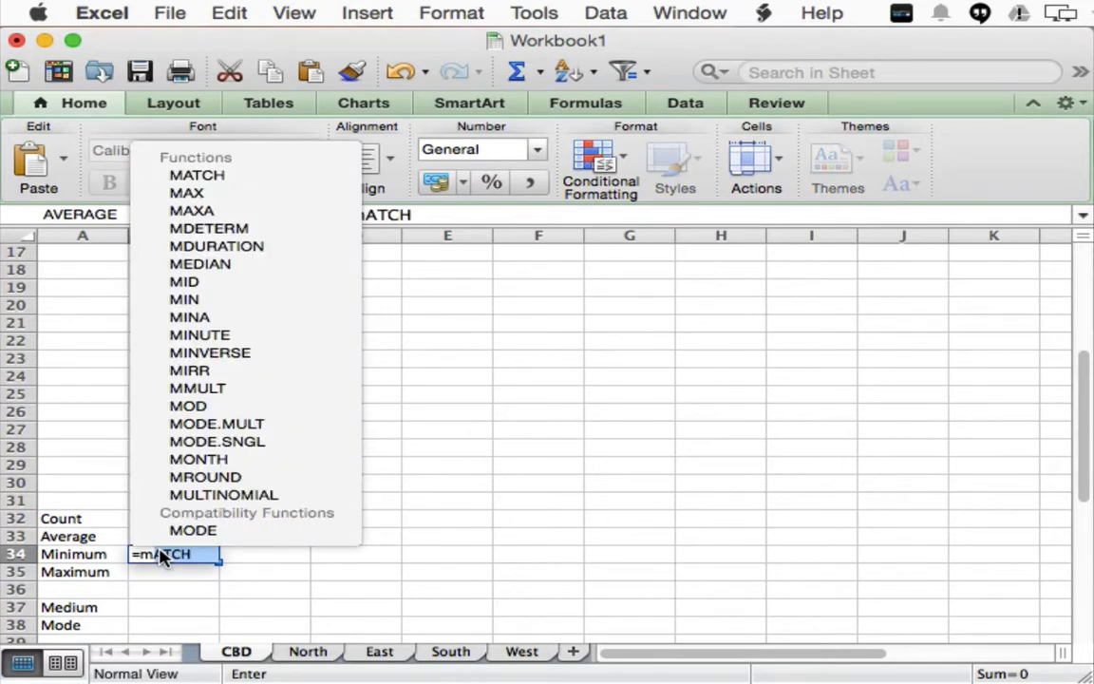
{"action": "type", "text": "in"}
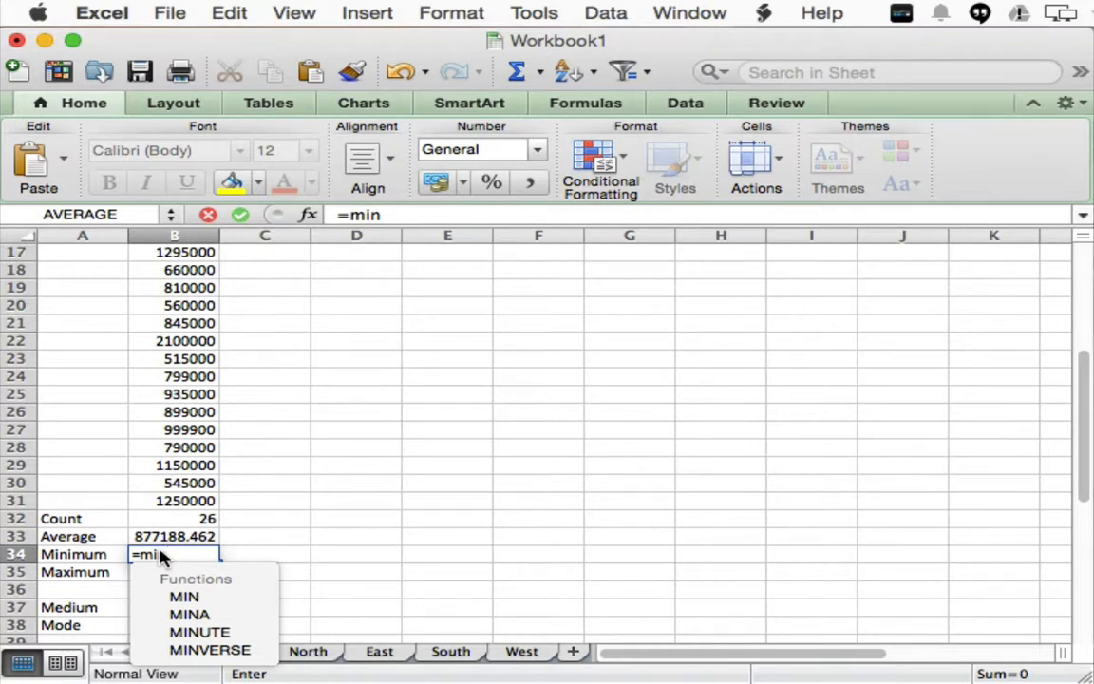
{"action": "type", "text": "("}
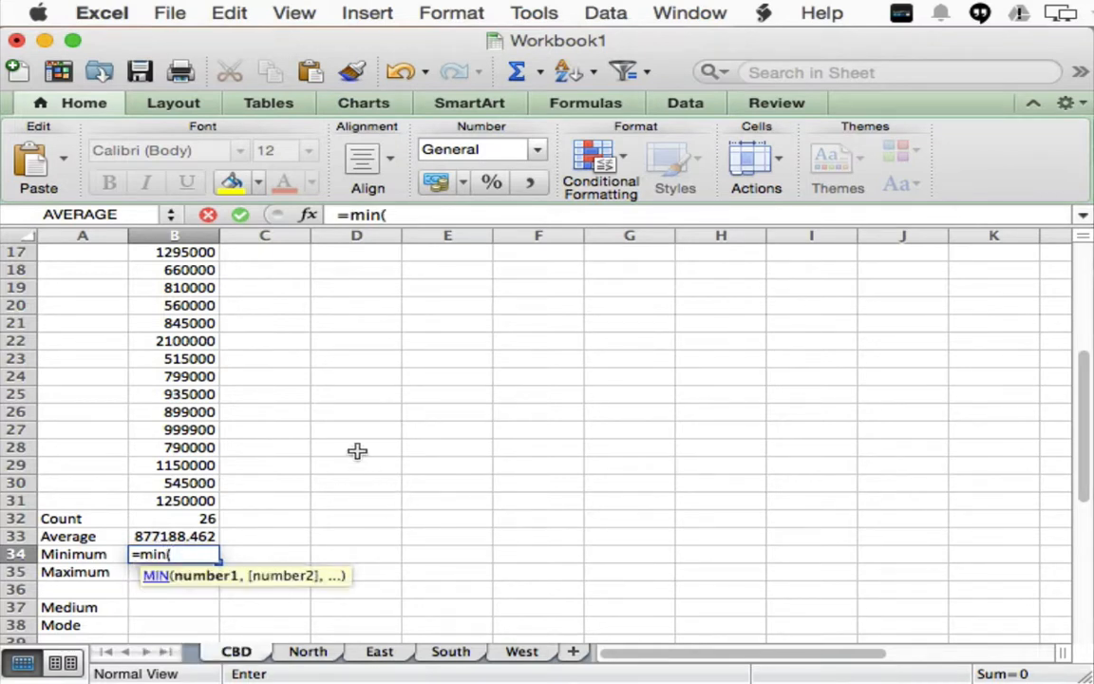
{"action": "left_click_drag", "start_coordinate": [203, 501], "coordinate": [179, 354]}
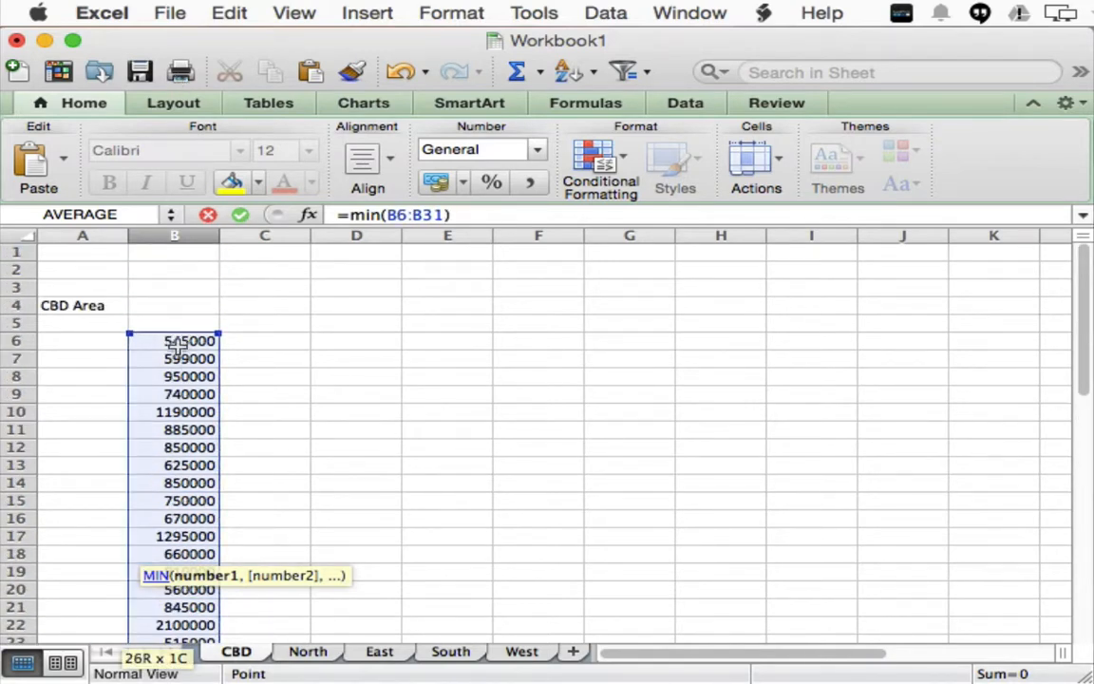
{"action": "key", "text": "Return"}
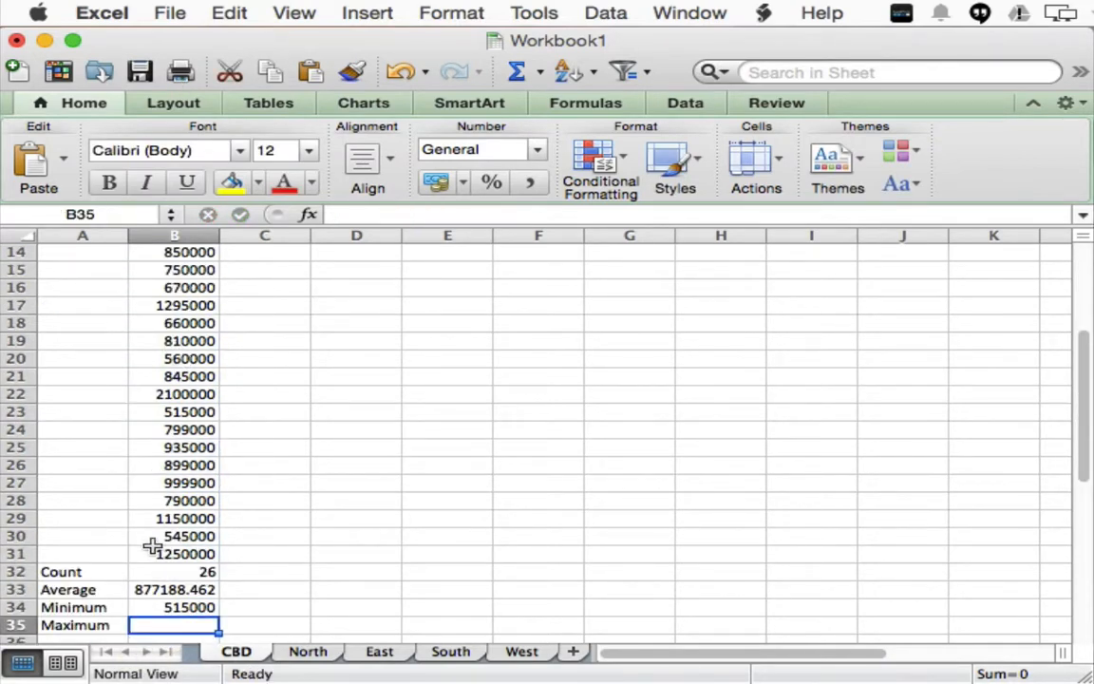
Locate the minimum price in the column B list and select its cell to check the MIN result.
{"action": "scroll", "coordinate": [157, 494], "scroll_direction": "up", "scroll_amount": 10}
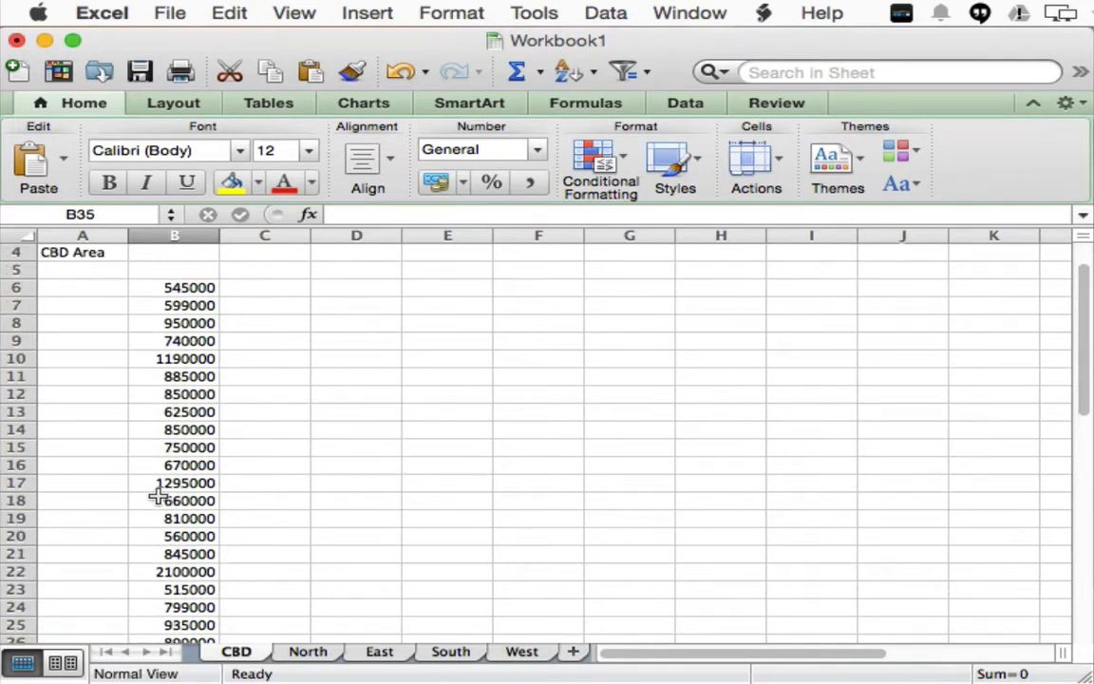
{"action": "scroll", "coordinate": [157, 495], "scroll_direction": "down", "scroll_amount": 6}
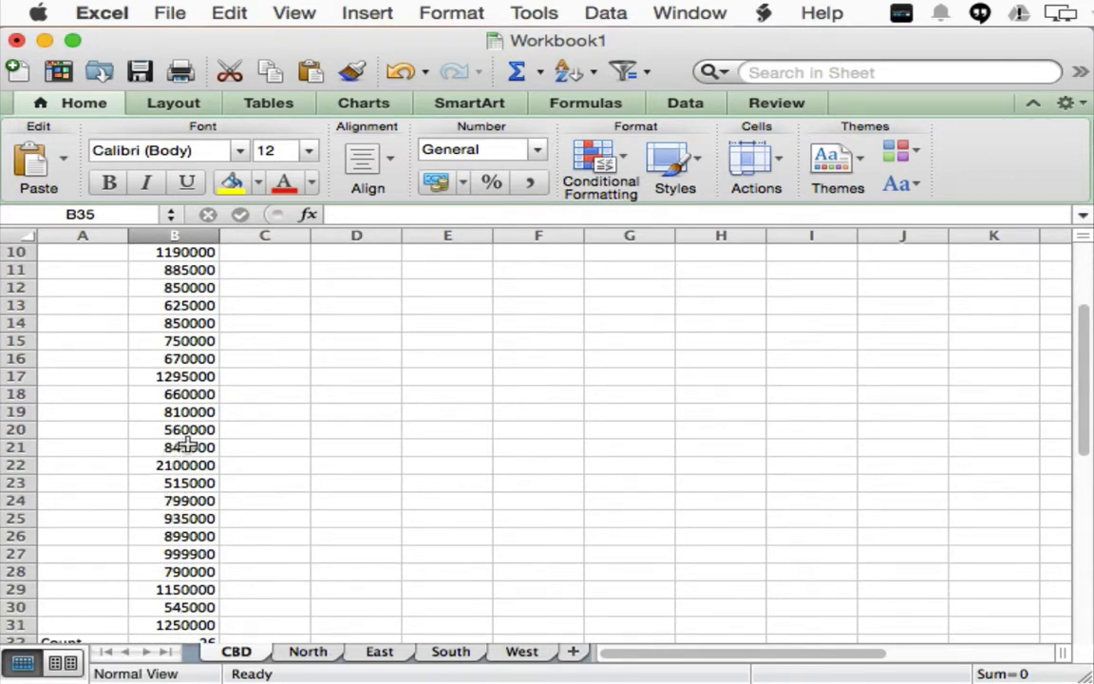
{"action": "left_click", "coordinate": [205, 482]}
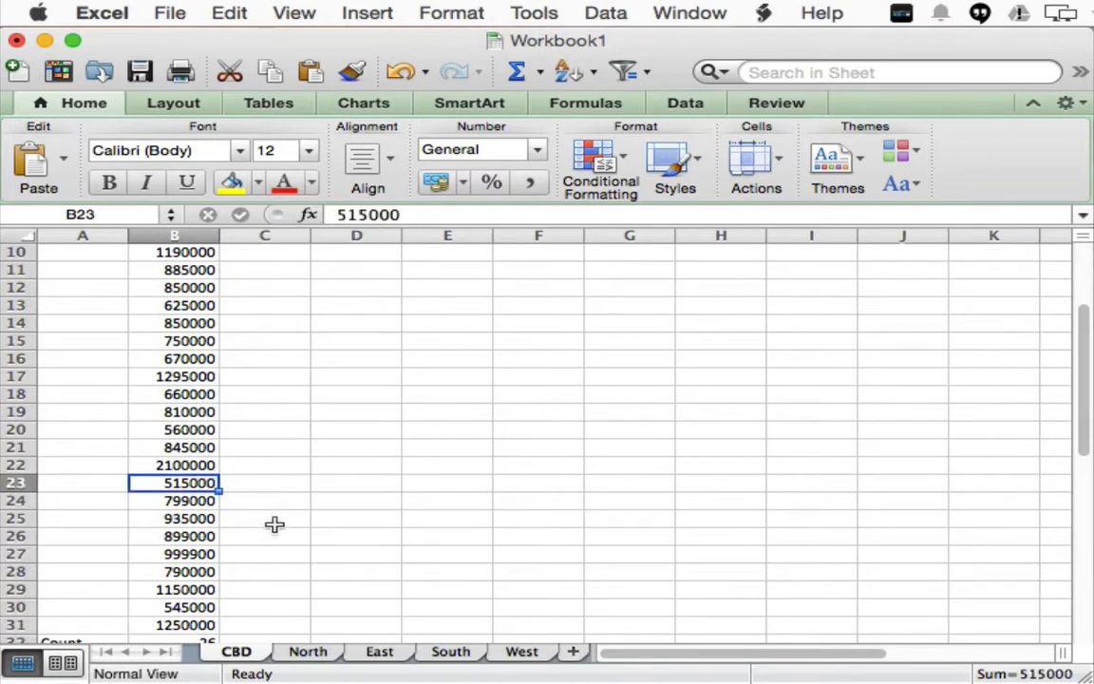
{"action": "scroll", "coordinate": [274, 526], "scroll_direction": "down", "scroll_amount": 4}
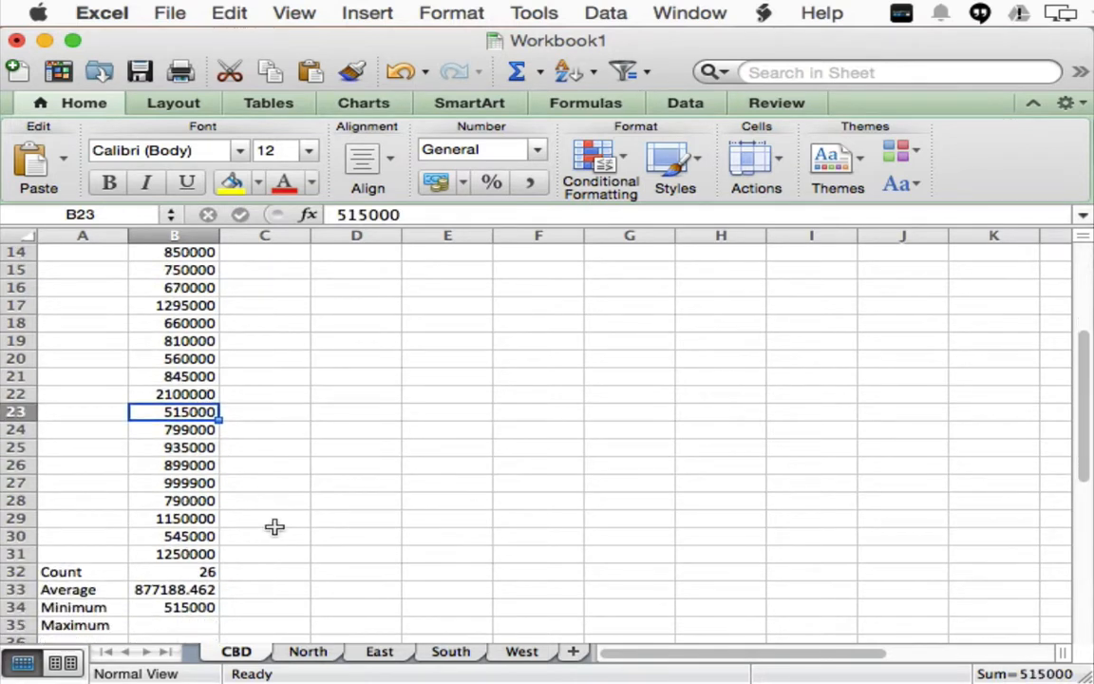
Calculate the highest price in cell B35 with a MAX formula over B6:B31.
{"action": "left_click", "coordinate": [172, 624]}
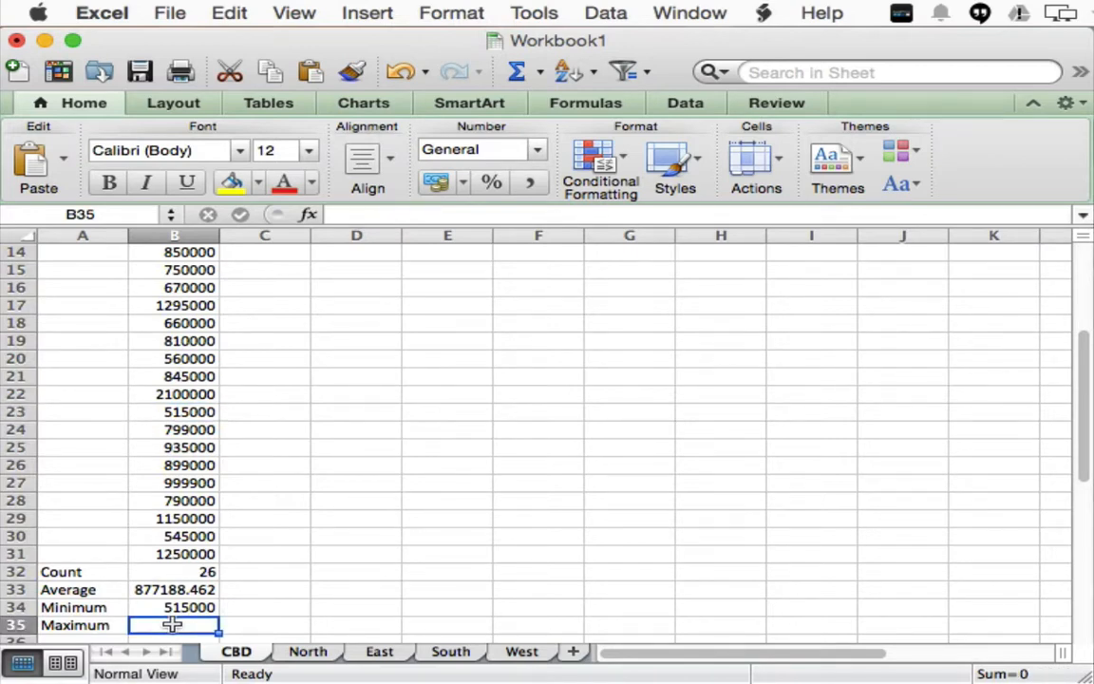
{"action": "type", "text": "=m"}
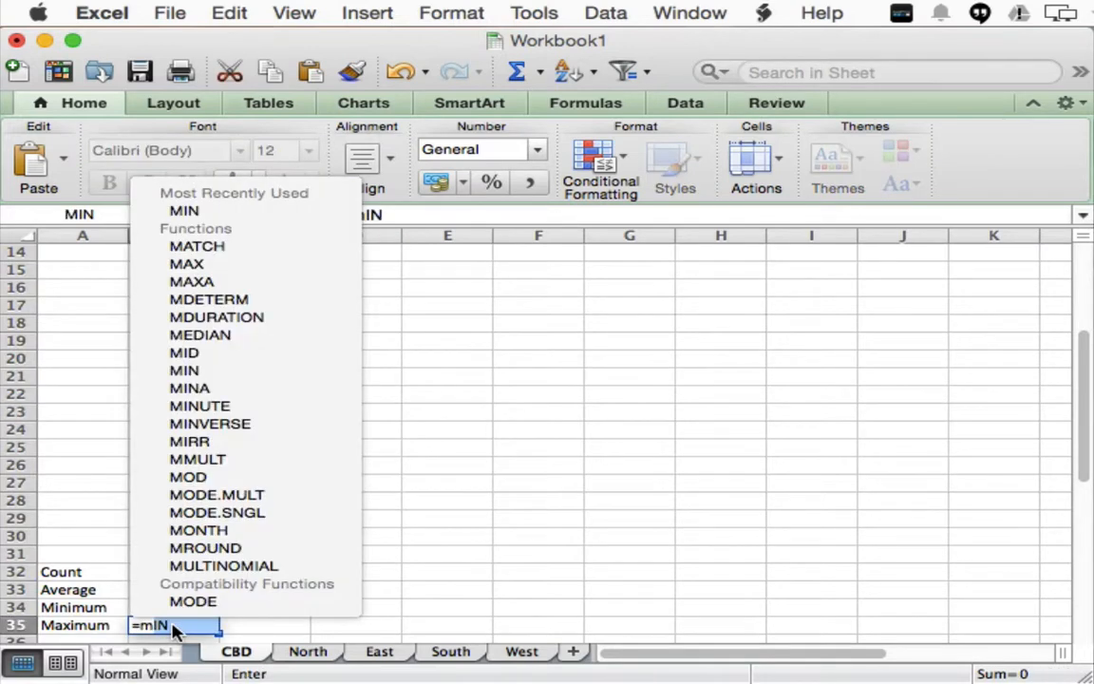
{"action": "type", "text": "ax("}
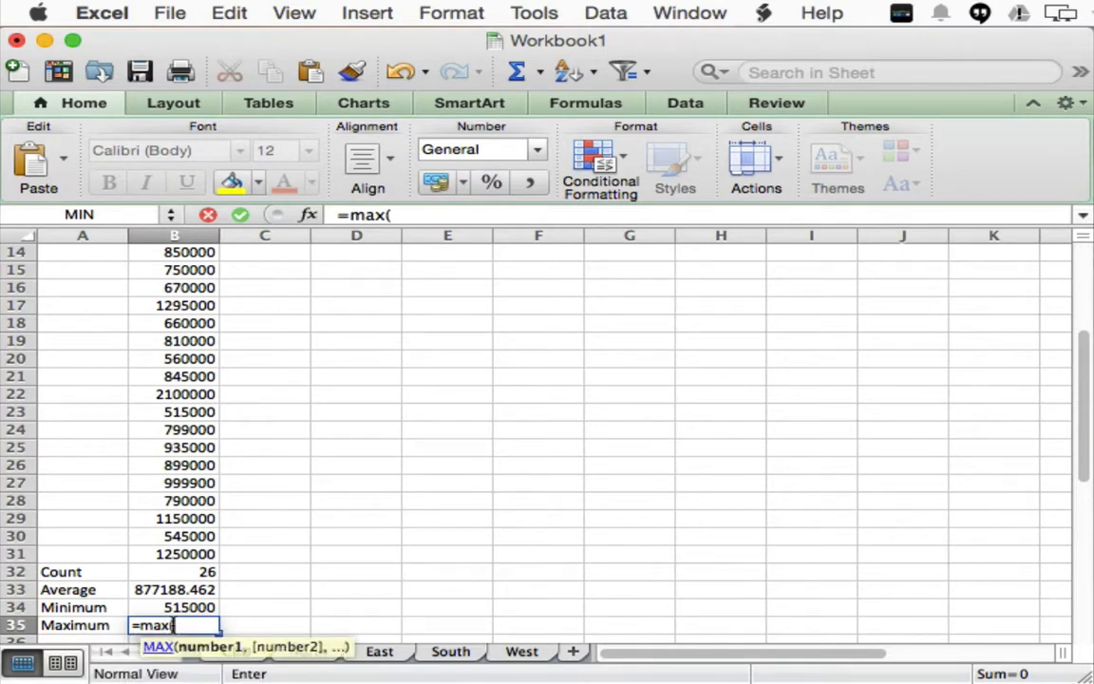
{"action": "left_click_drag", "start_coordinate": [201, 553], "coordinate": [173, 289]}
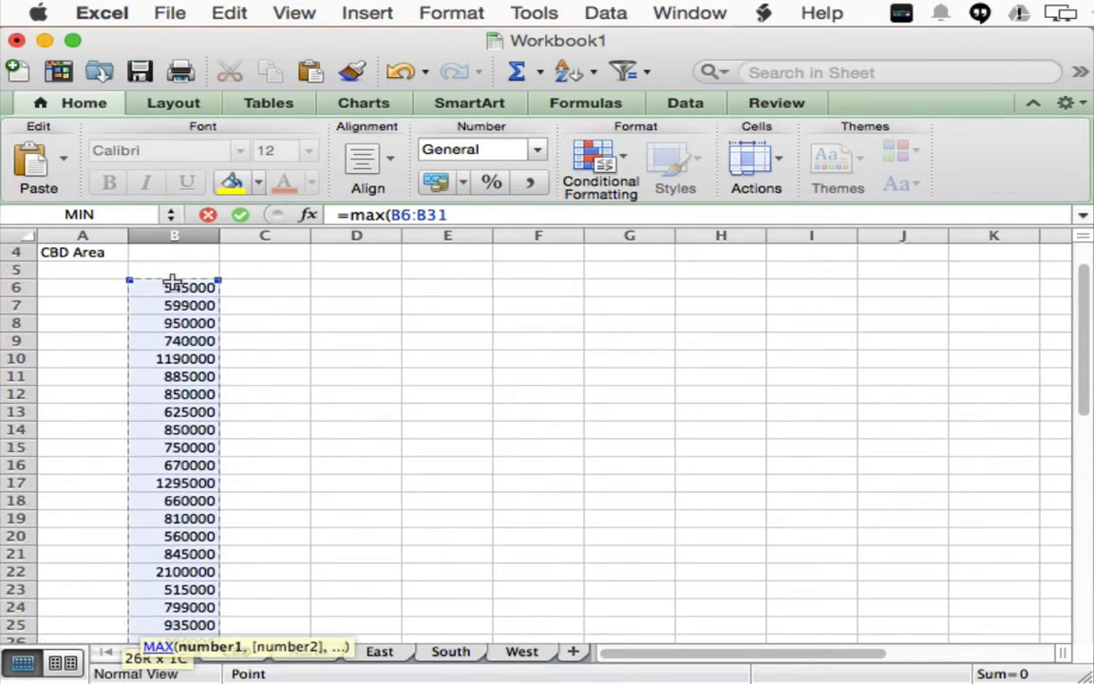
{"action": "key", "text": "Return"}
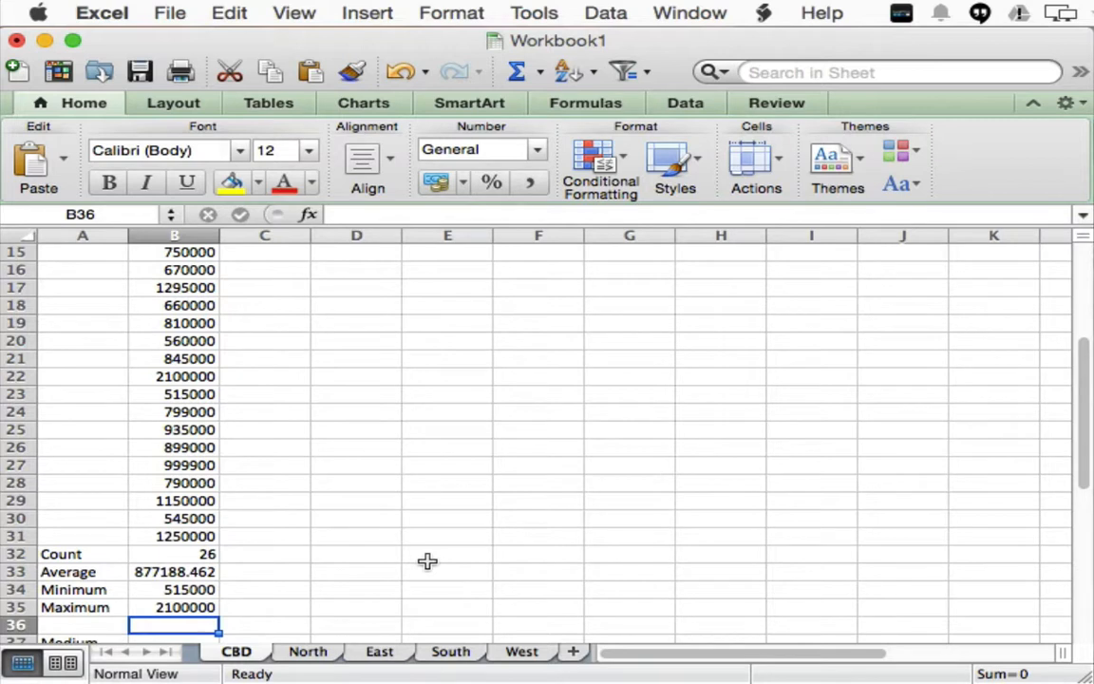
Select the CBD price list in B6:B31.
{"action": "scroll", "coordinate": [428, 561], "scroll_direction": "down", "scroll_amount": 3}
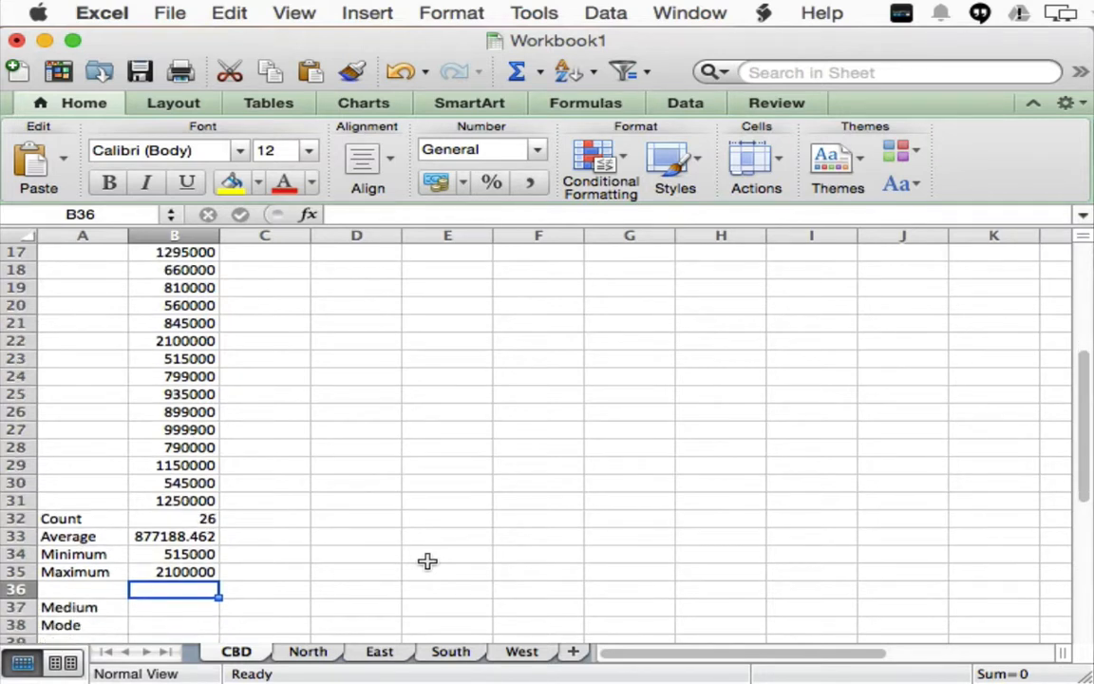
{"action": "left_click", "coordinate": [147, 590]}
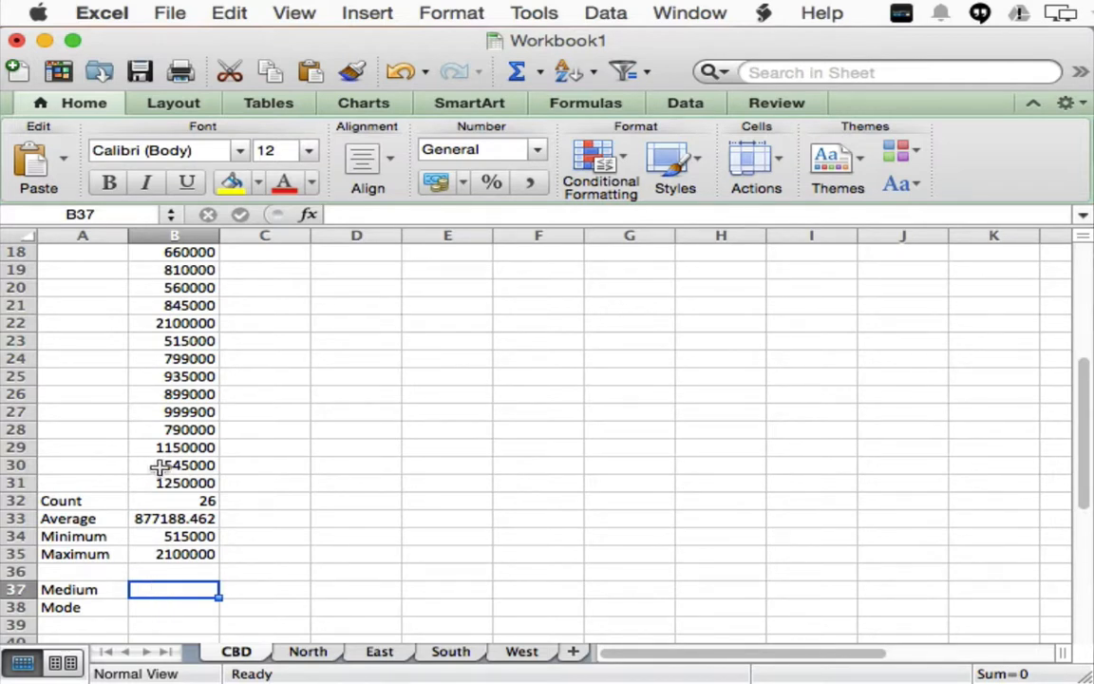
{"action": "left_click_drag", "start_coordinate": [164, 481], "coordinate": [156, 346]}
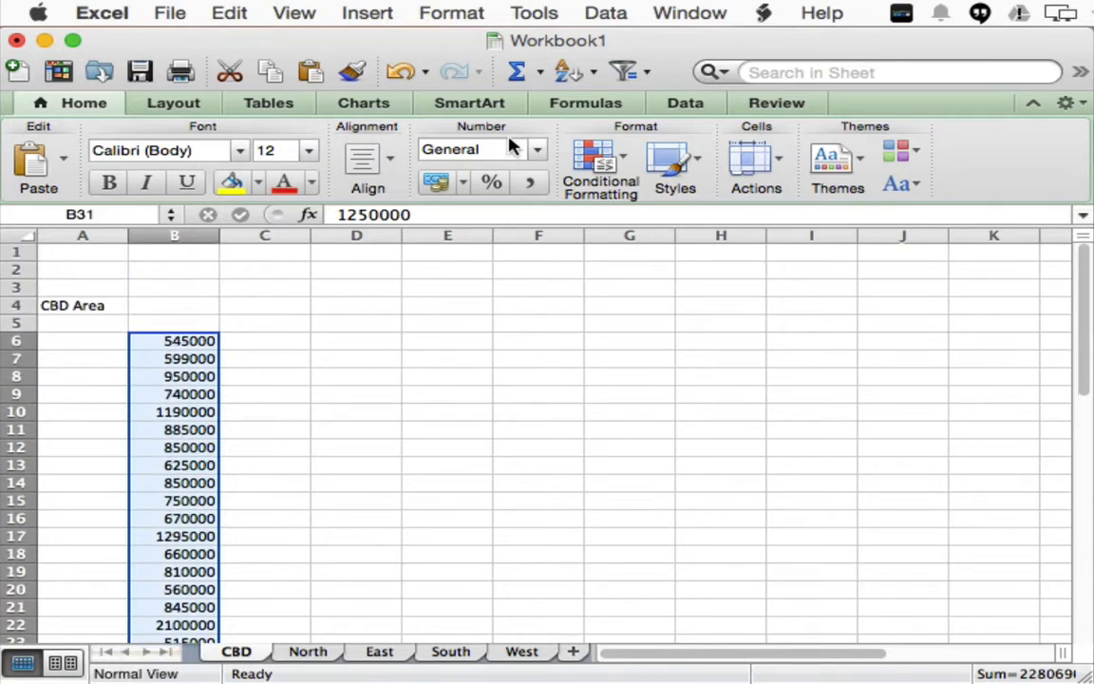
{"action": "left_click", "coordinate": [646, 73]}
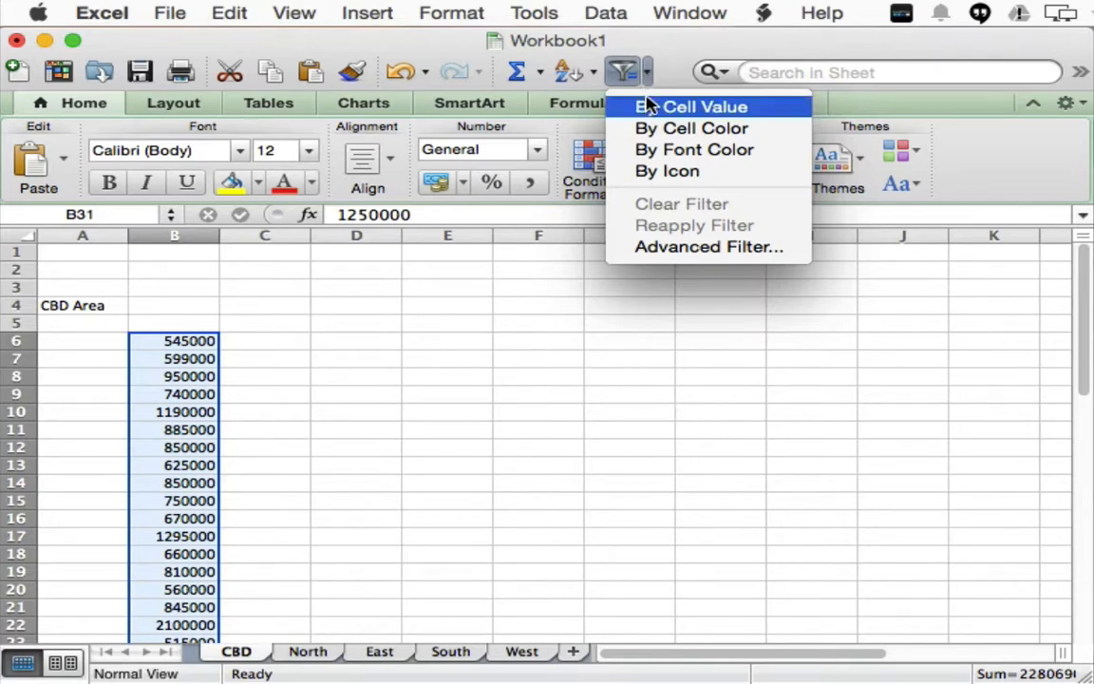
{"action": "left_click", "coordinate": [647, 106]}
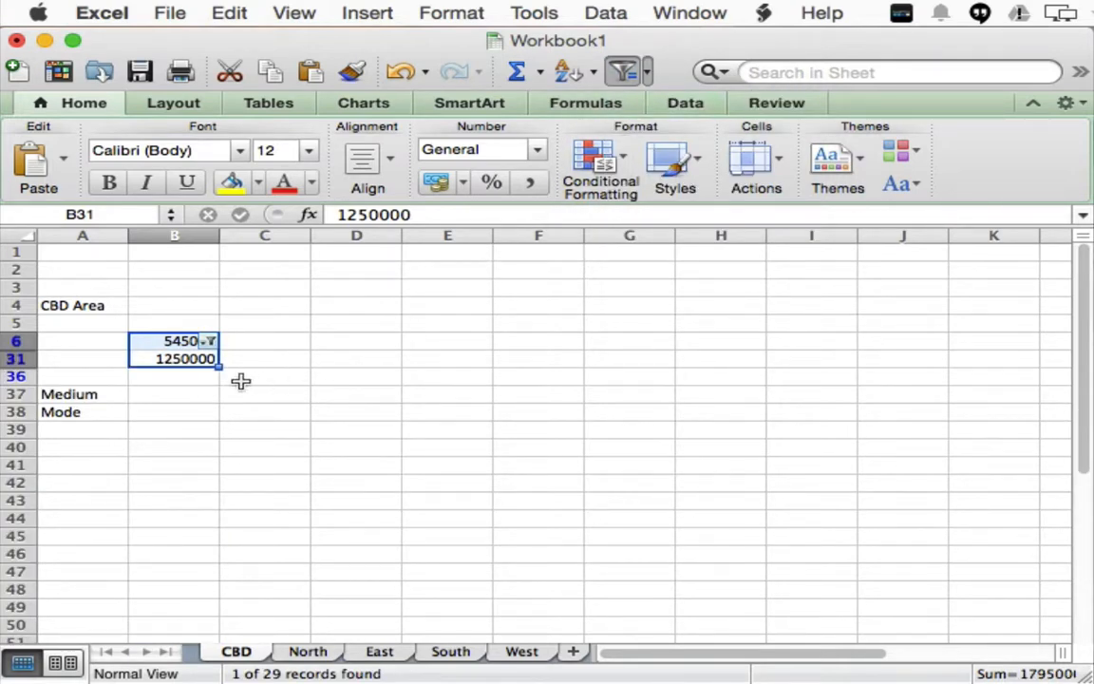
{"action": "key", "text": "super+z"}
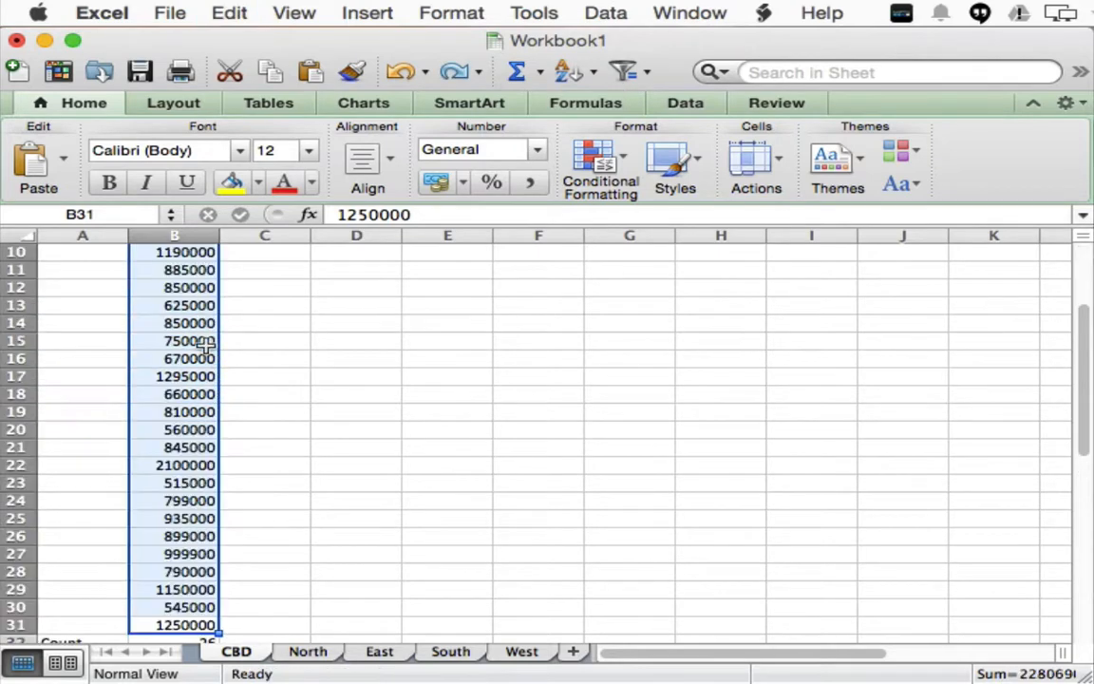
Sort the selected prices in ascending order, continuing with the current selection only.
{"action": "left_click", "coordinate": [570, 71]}
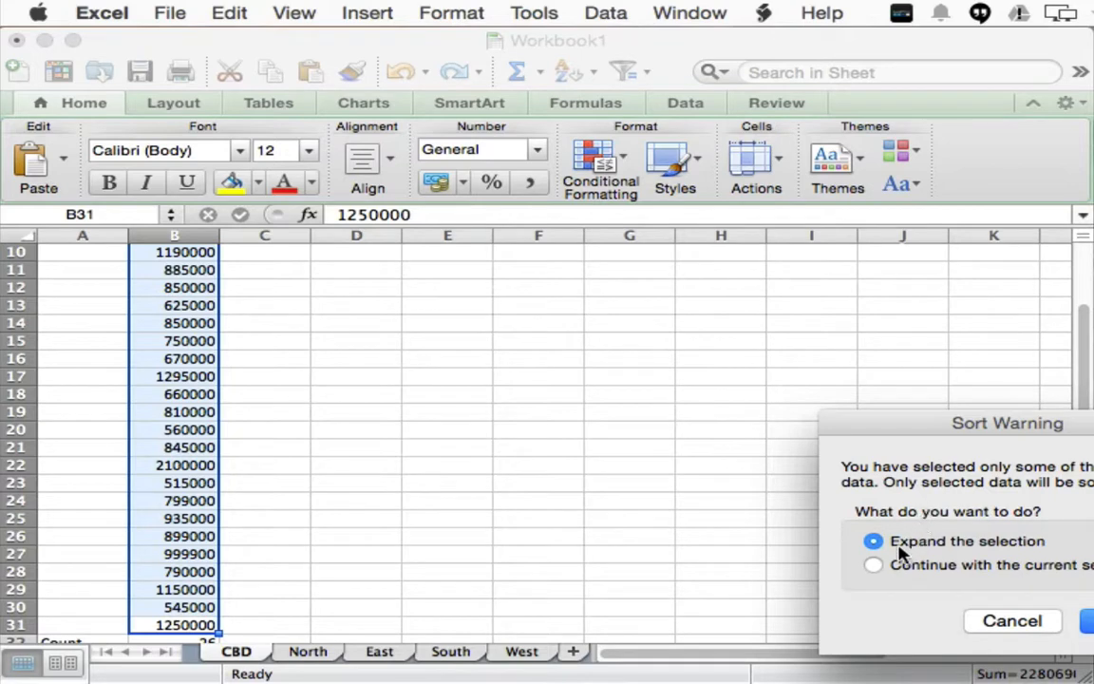
{"action": "left_click", "coordinate": [891, 568]}
{"action": "key", "text": "Return"}
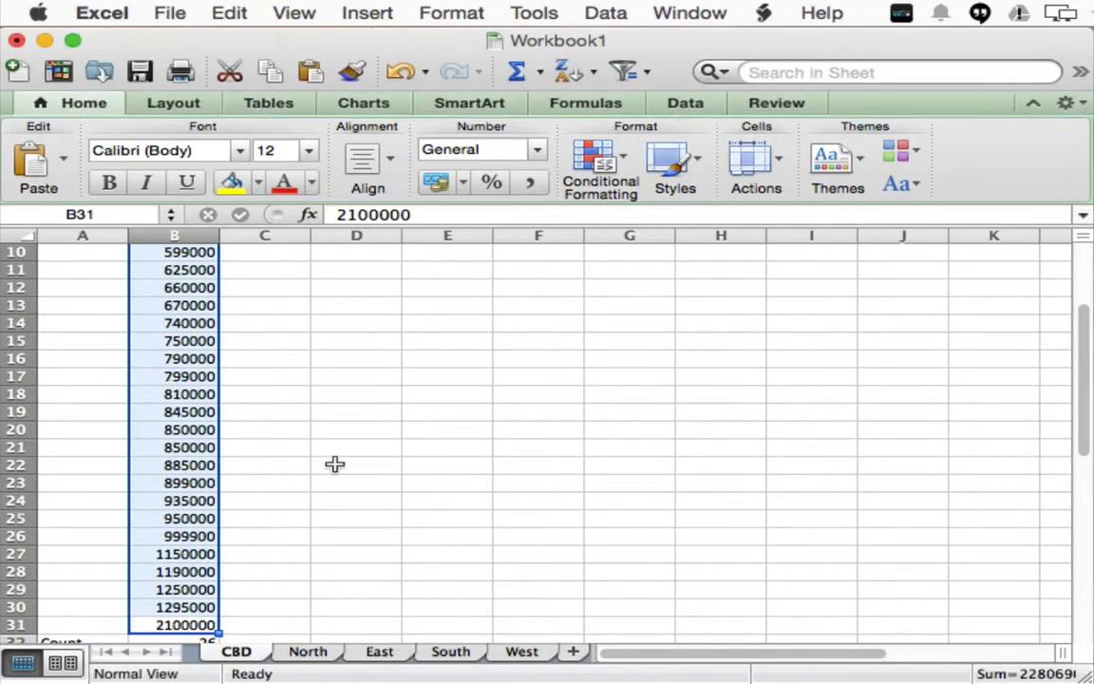
Look through the sorted price list for its middle position and select cell B18.
{"action": "scroll", "coordinate": [336, 465], "scroll_direction": "up", "scroll_amount": 3}
{"action": "scroll", "coordinate": [335, 464], "scroll_direction": "down", "scroll_amount": 5}
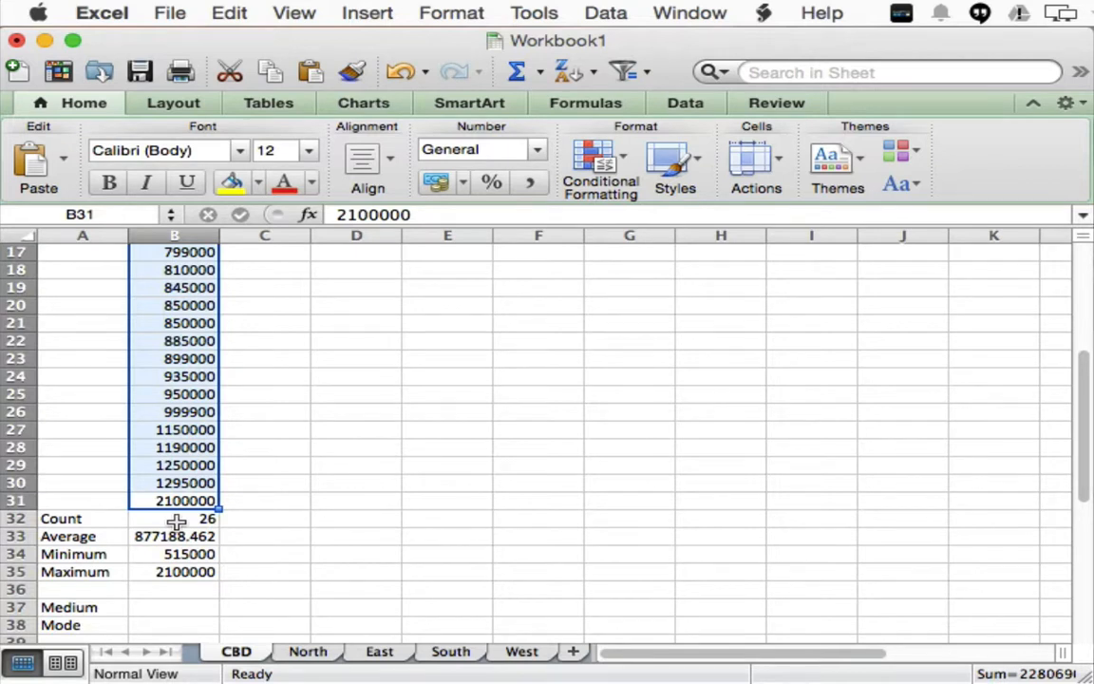
{"action": "scroll", "coordinate": [177, 521], "scroll_direction": "up", "scroll_amount": 5}
{"action": "left_click", "coordinate": [173, 465]}
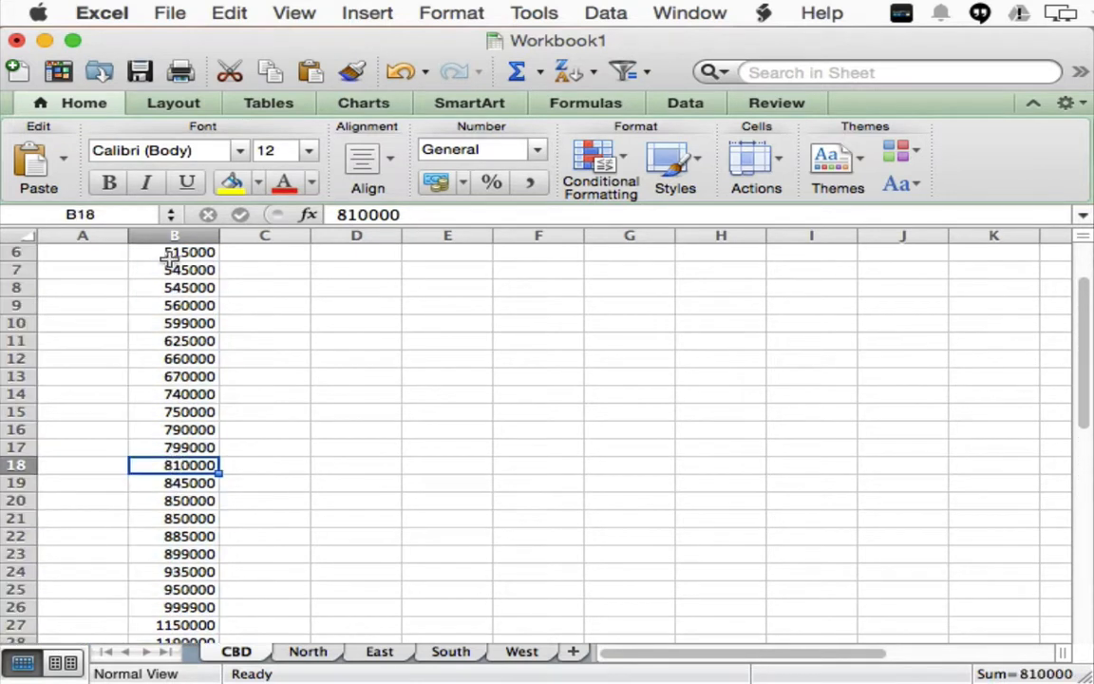
{"action": "scroll", "coordinate": [169, 275], "scroll_direction": "up", "scroll_amount": 1}
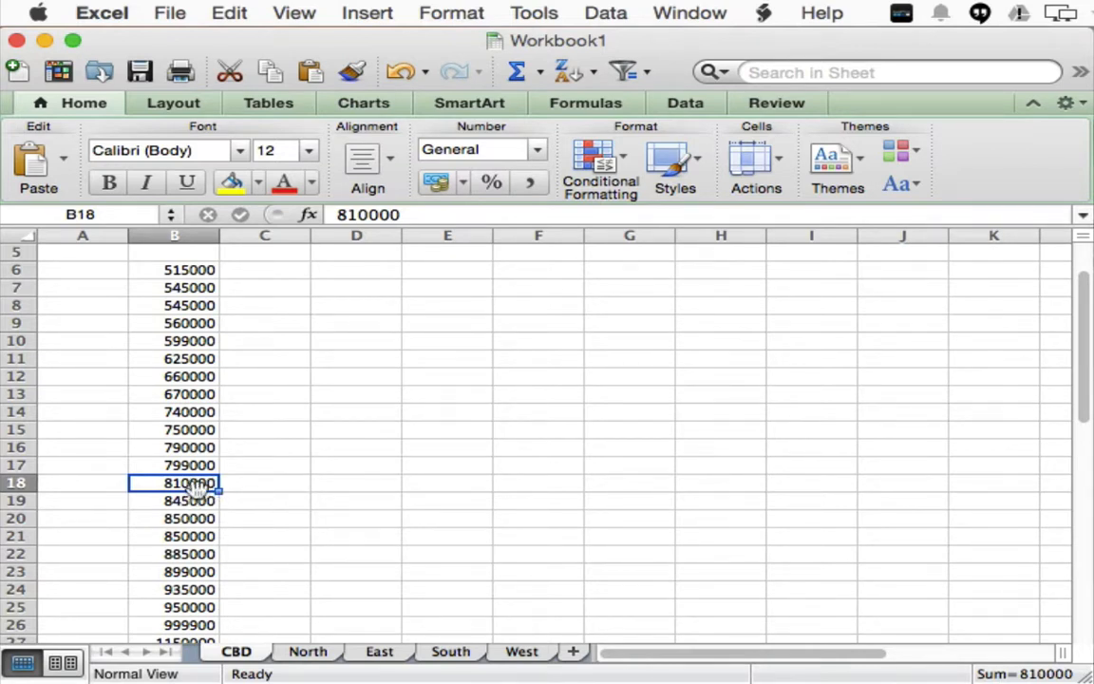
{"action": "scroll", "coordinate": [193, 485], "scroll_direction": "down", "scroll_amount": 10}
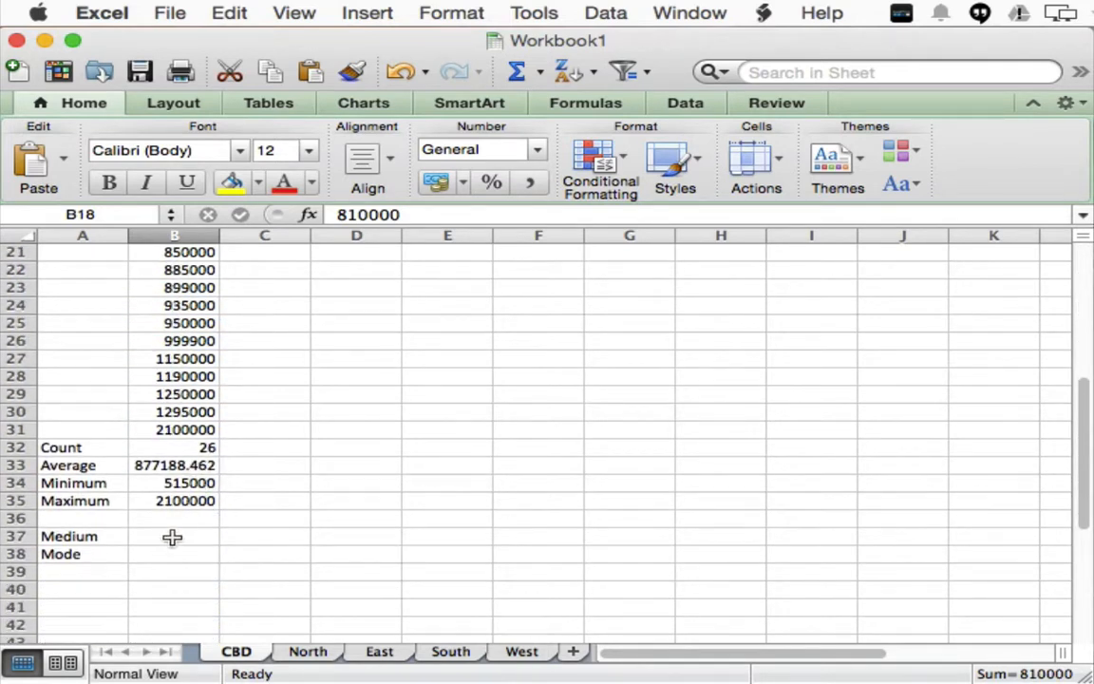
Enter the formula =B18+B19/2 in cell B37, next to the Medium label, using the two middle prices.
{"action": "left_click", "coordinate": [172, 536]}
{"action": "type", "text": "="}
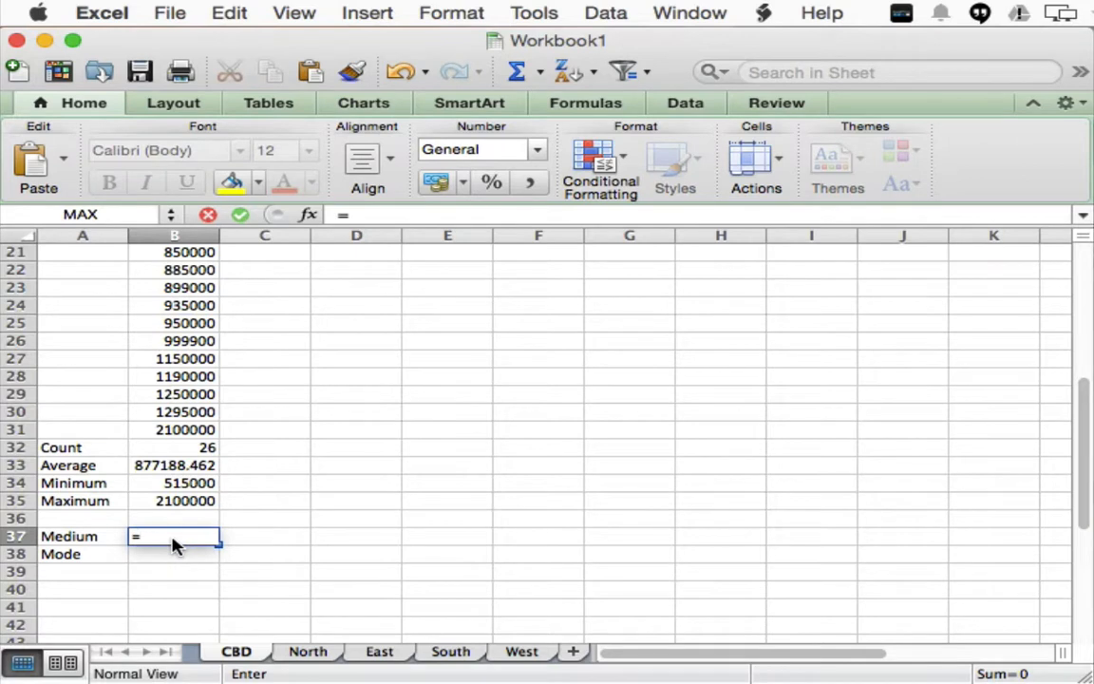
{"action": "scroll", "coordinate": [194, 419], "scroll_direction": "up", "scroll_amount": 5}
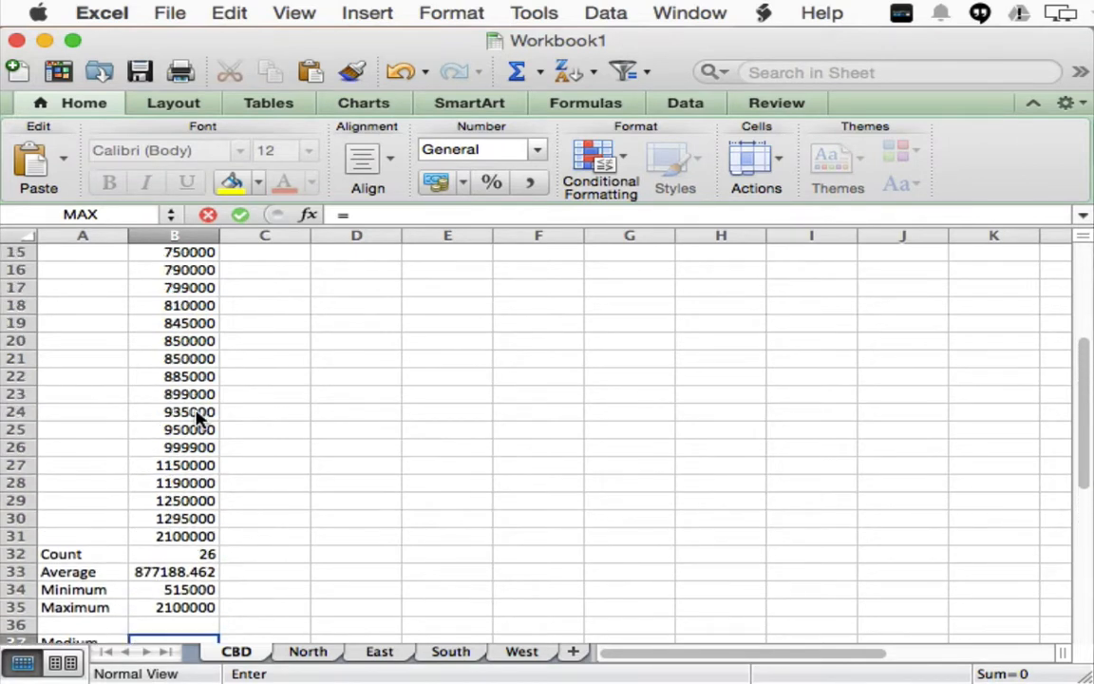
{"action": "scroll", "coordinate": [193, 361], "scroll_direction": "up", "scroll_amount": 2}
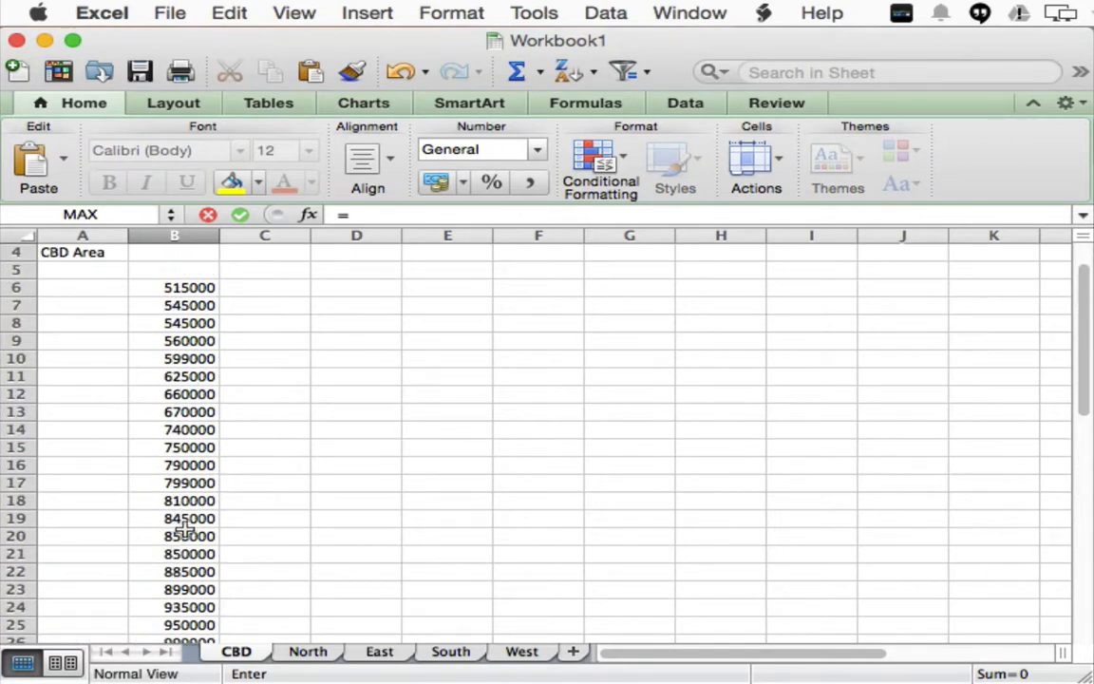
{"action": "left_click", "coordinate": [198, 500]}
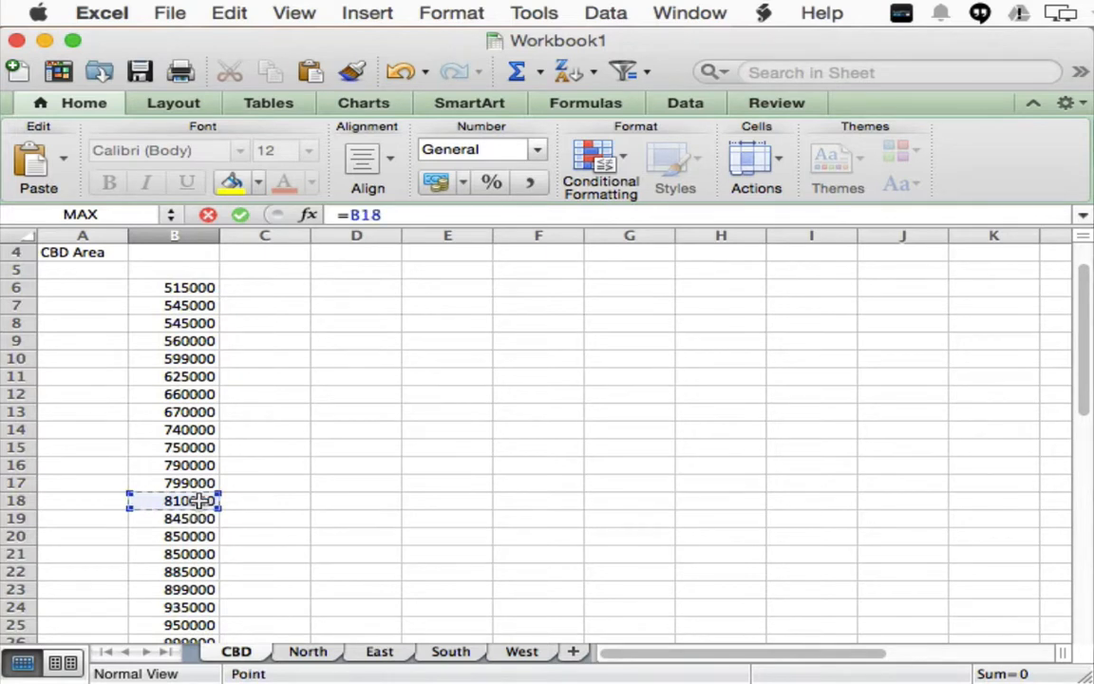
{"action": "type", "text": "+"}
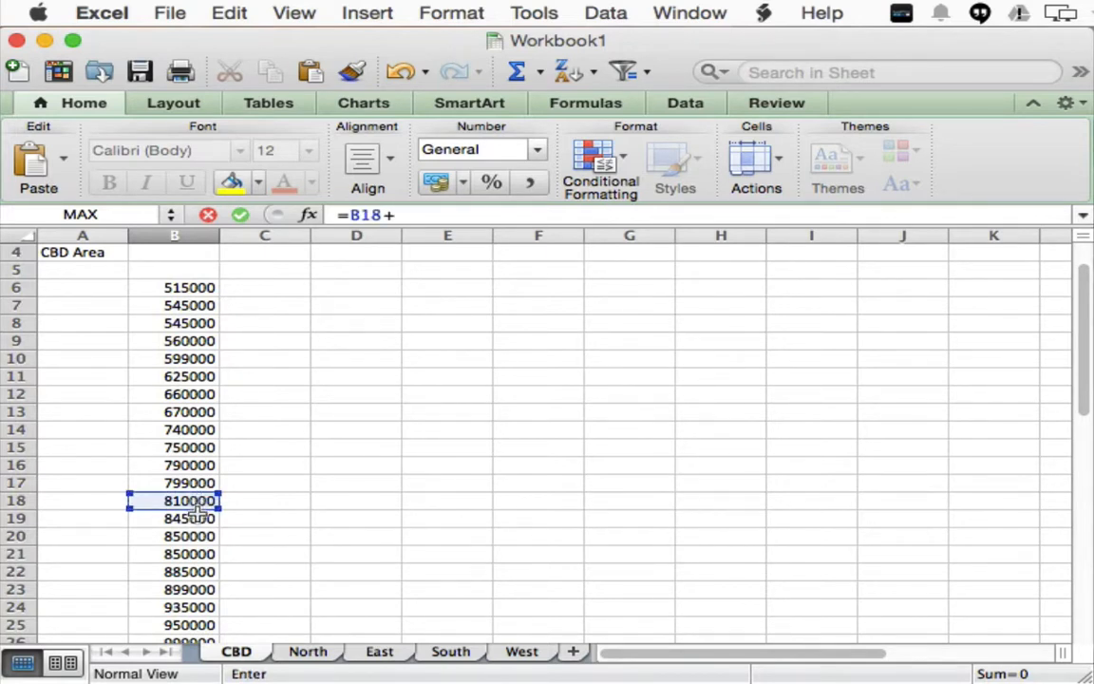
{"action": "left_click", "coordinate": [197, 516]}
{"action": "type", "text": "/2"}
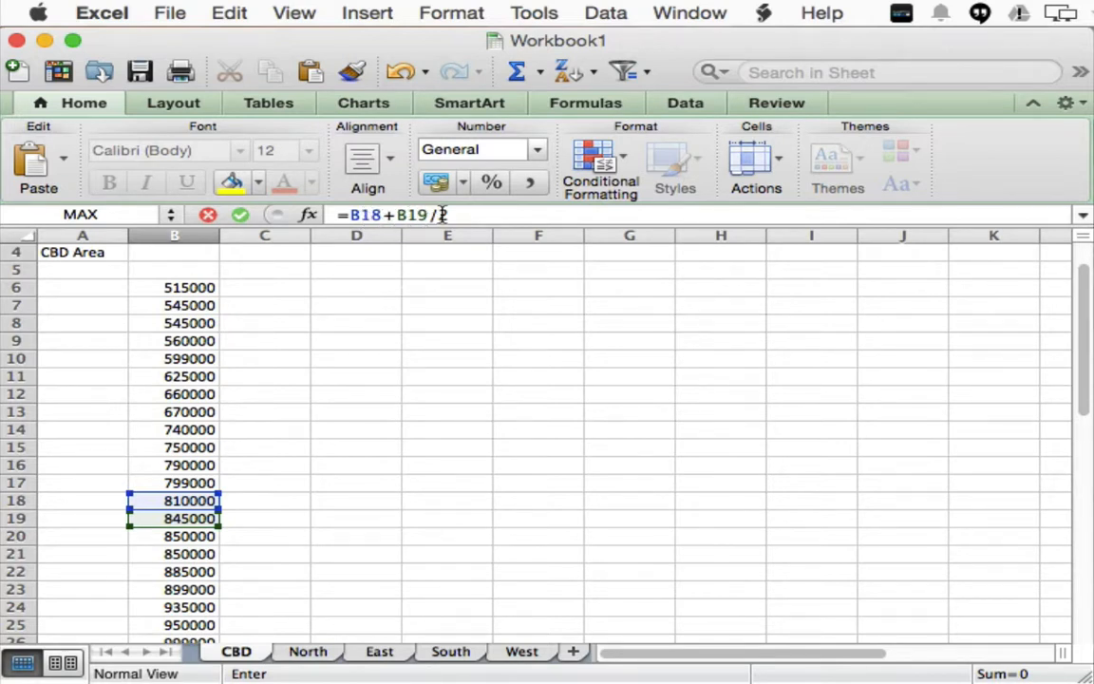
{"action": "key", "text": "Return"}
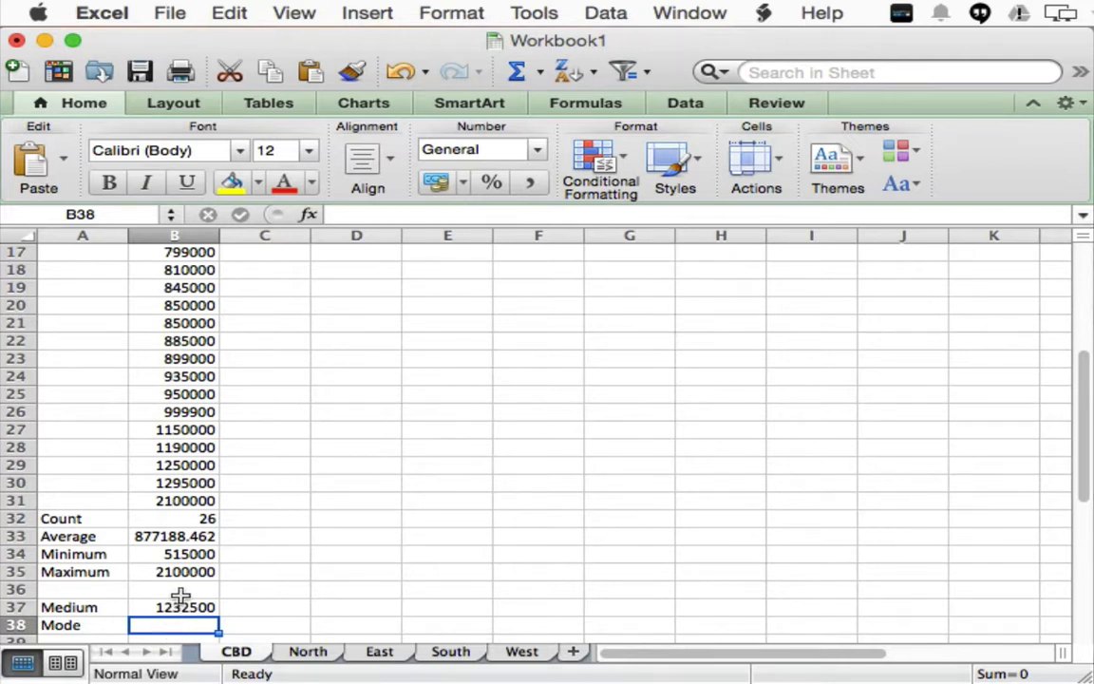
Correct the Medium formula in B37 to =(B18+B19)/2 so the sum is divided by two.
{"action": "scroll", "coordinate": [181, 595], "scroll_direction": "up", "scroll_amount": 3}
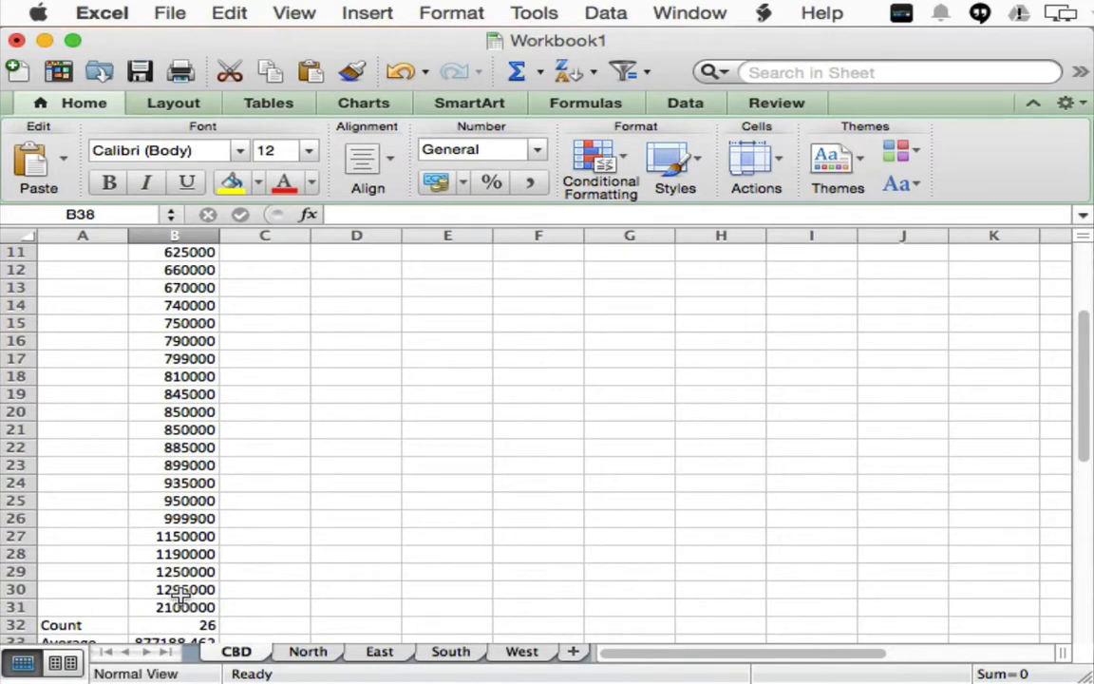
{"action": "scroll", "coordinate": [180, 591], "scroll_direction": "down", "scroll_amount": 2}
{"action": "scroll", "coordinate": [180, 594], "scroll_direction": "down", "scroll_amount": 1}
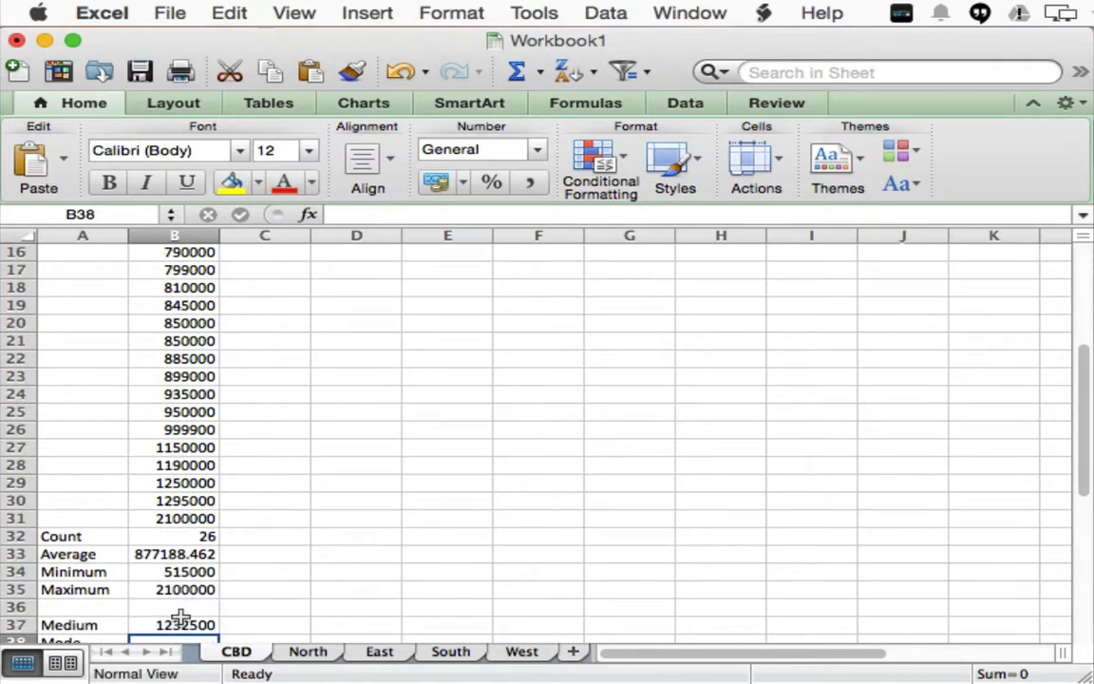
{"action": "left_click", "coordinate": [181, 621]}
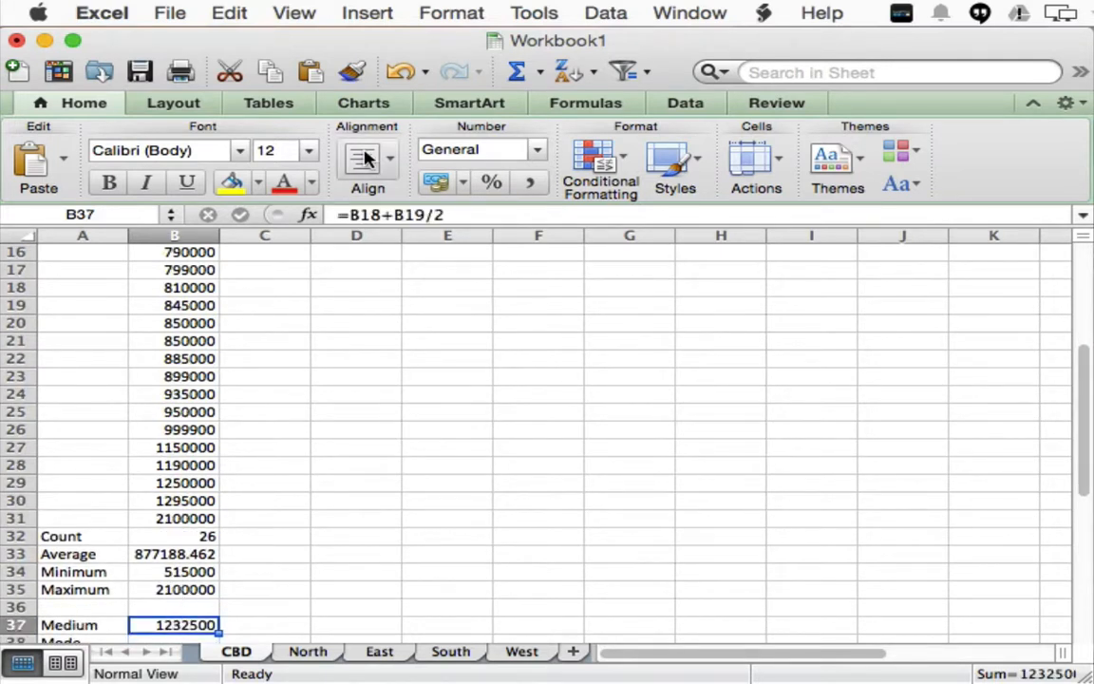
{"action": "left_click", "coordinate": [348, 214]}
{"action": "type", "text": "("}
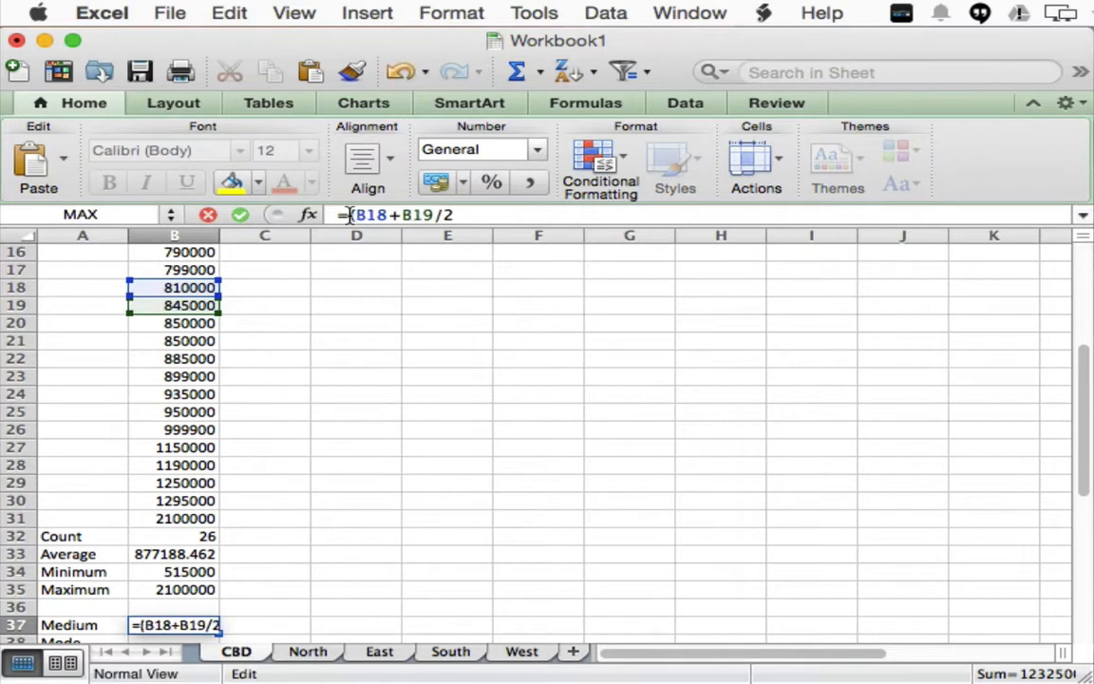
{"action": "left_click", "coordinate": [436, 215]}
{"action": "type", "text": ")"}
{"action": "key", "text": "Return"}
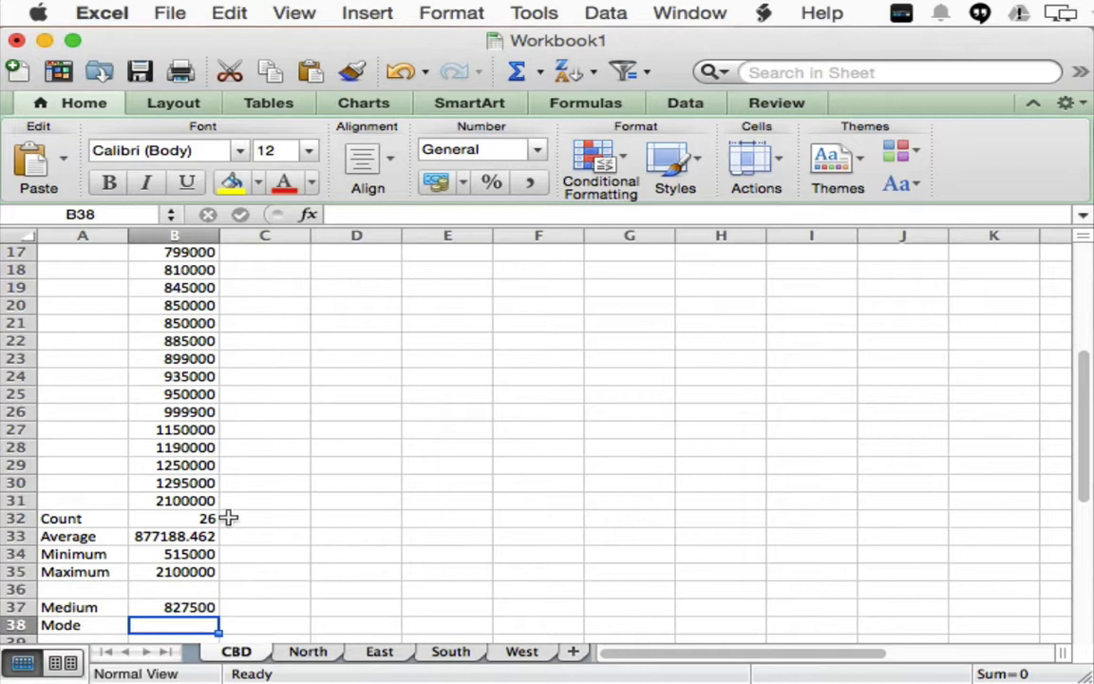
Start a frequency tally beside the sorted prices with 2 in C8 and 1 in C6.
{"action": "scroll", "coordinate": [221, 483], "scroll_direction": "up", "scroll_amount": 10}
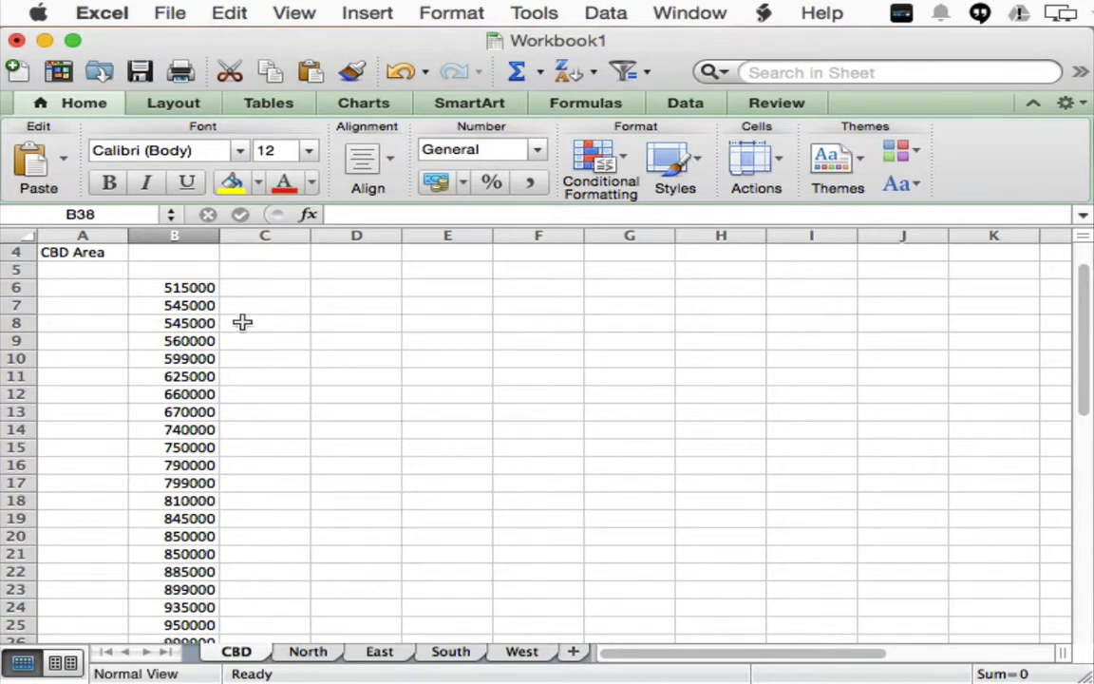
{"action": "left_click", "coordinate": [238, 323]}
{"action": "type", "text": "2"}
{"action": "key", "text": "Up"}
{"action": "key", "text": "Up"}
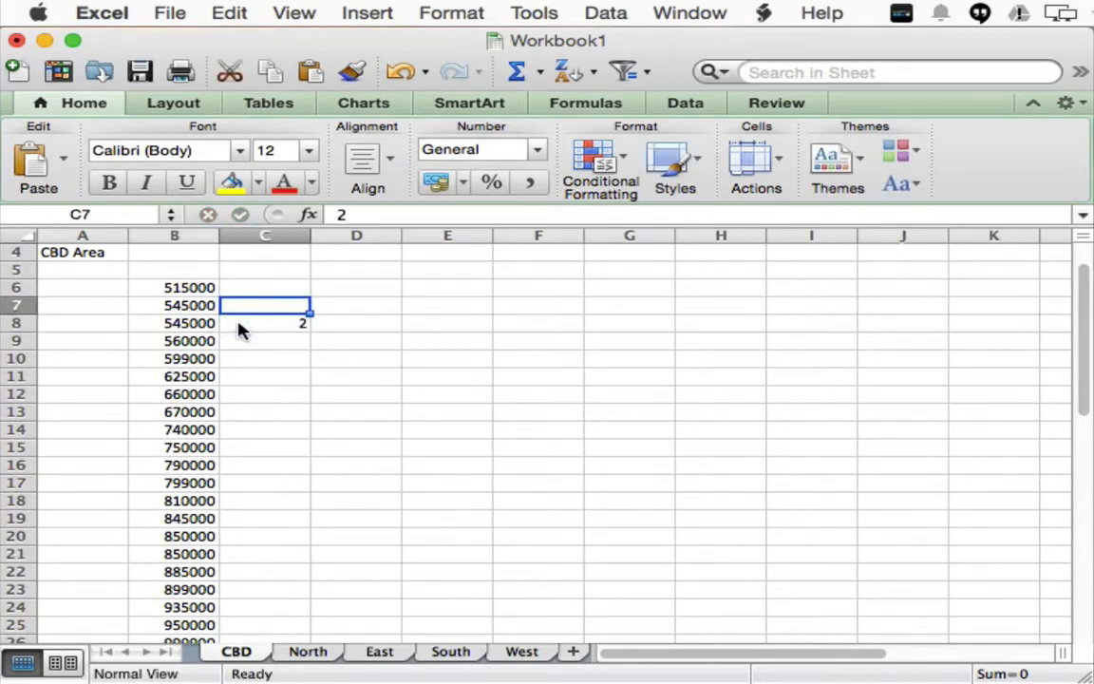
{"action": "type", "text": "1"}
{"action": "key", "text": "Return"}
{"action": "key", "text": "Return"}
{"action": "key", "text": "Return"}
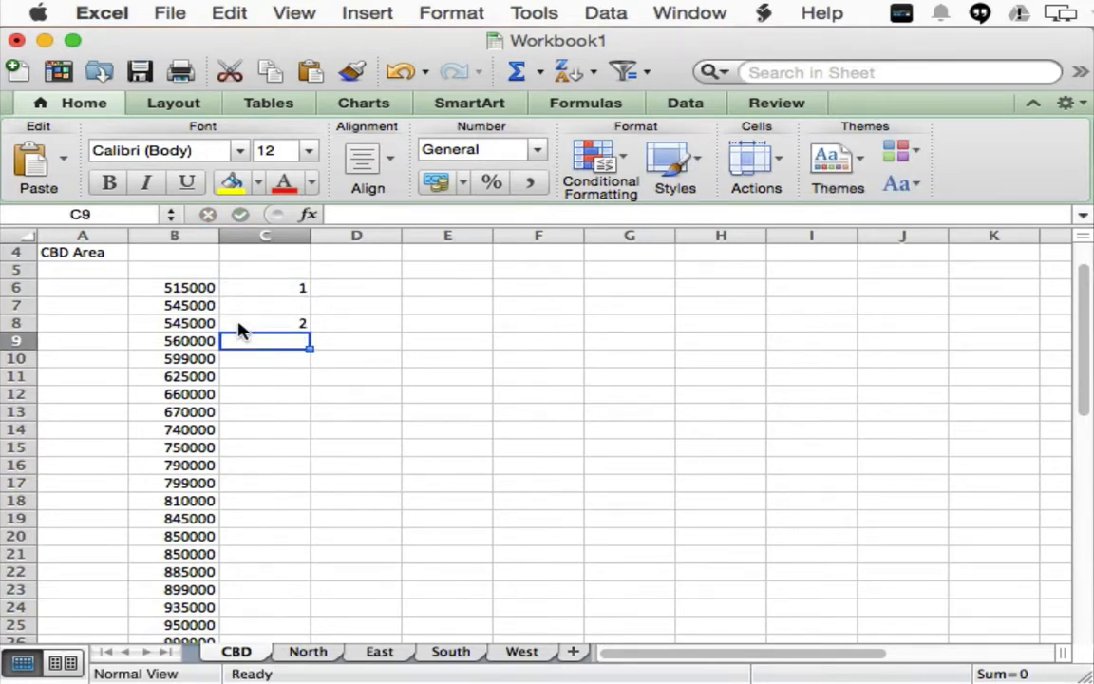
Enter a frequency of 1 in each cell from C9 to C19.
{"action": "type", "text": "1"}
{"action": "key", "text": "Return"}
{"action": "type", "text": "1"}
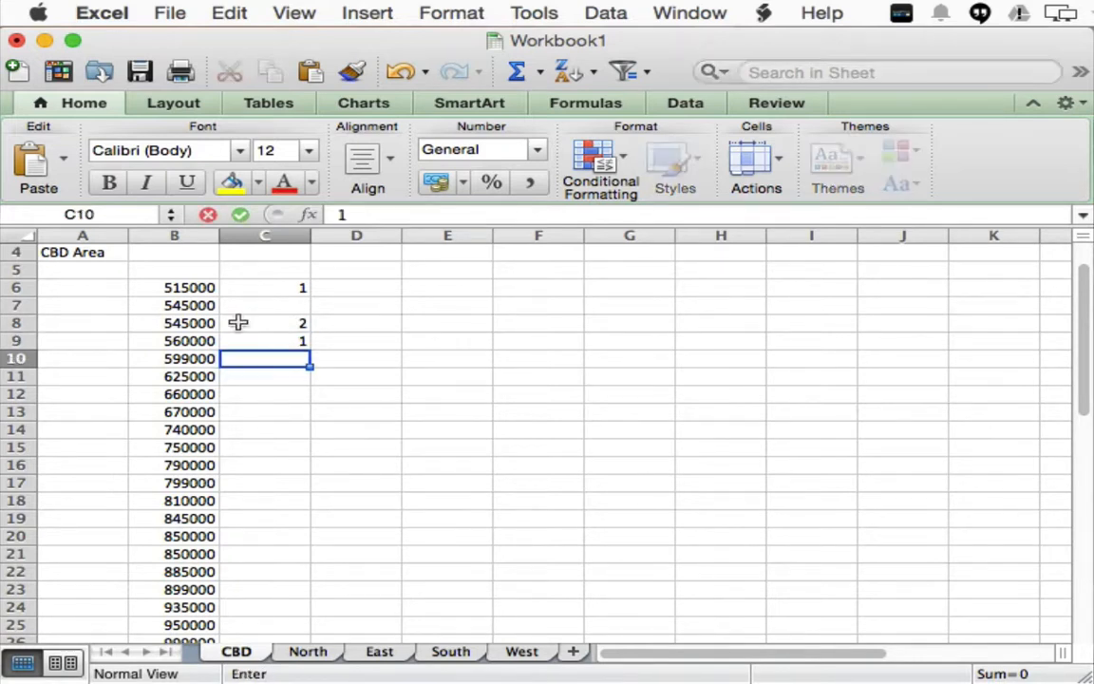
{"action": "key", "text": "Return"}
{"action": "type", "text": "1"}
{"action": "key", "text": "Return"}
{"action": "type", "text": "1"}
{"action": "key", "text": "Return"}
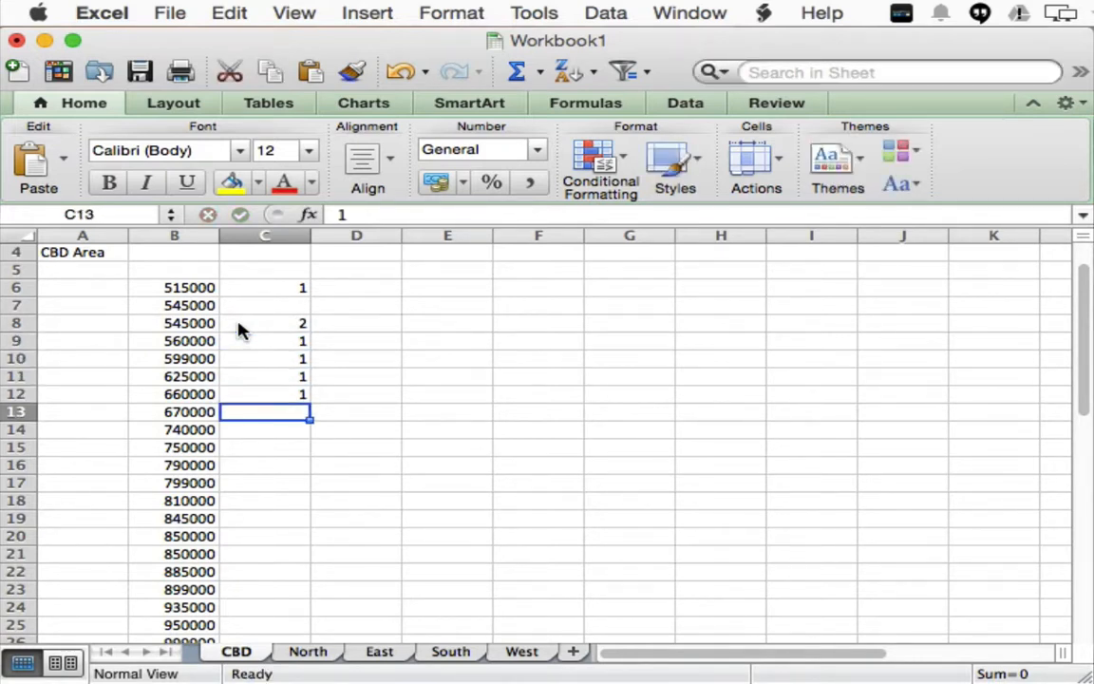
{"action": "type", "text": "1"}
{"action": "key", "text": "Return"}
{"action": "type", "text": "1"}
{"action": "key", "text": "Return"}
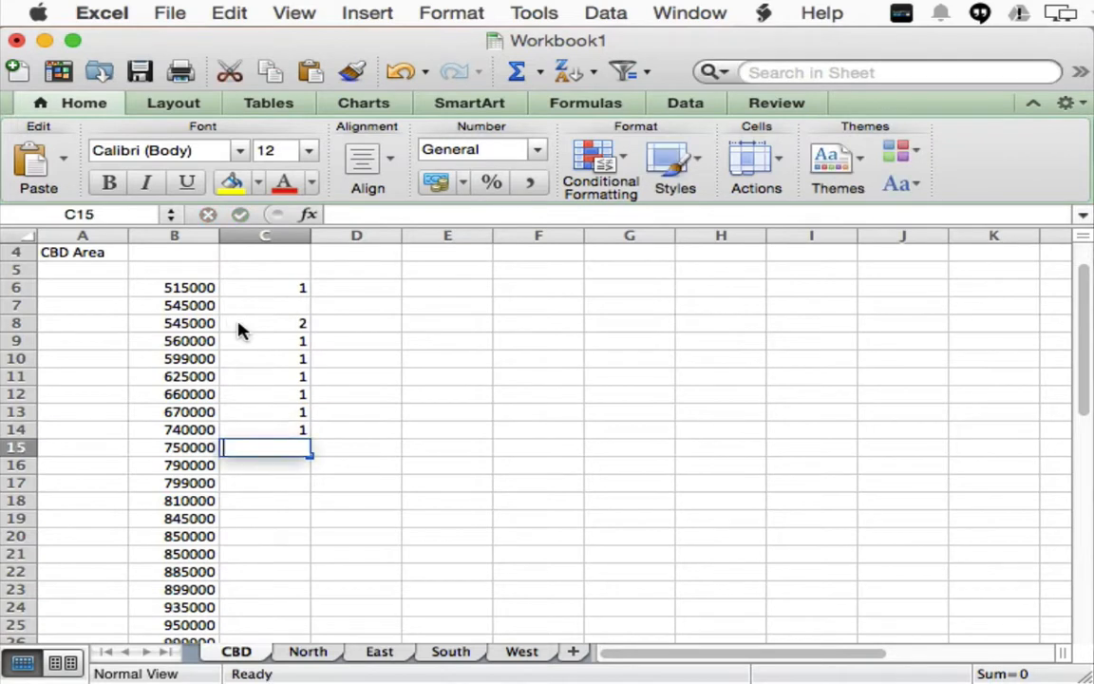
{"action": "type", "text": "1"}
{"action": "key", "text": "Return"}
{"action": "type", "text": "1"}
{"action": "key", "text": "Return"}
{"action": "type", "text": "1"}
{"action": "key", "text": "Return"}
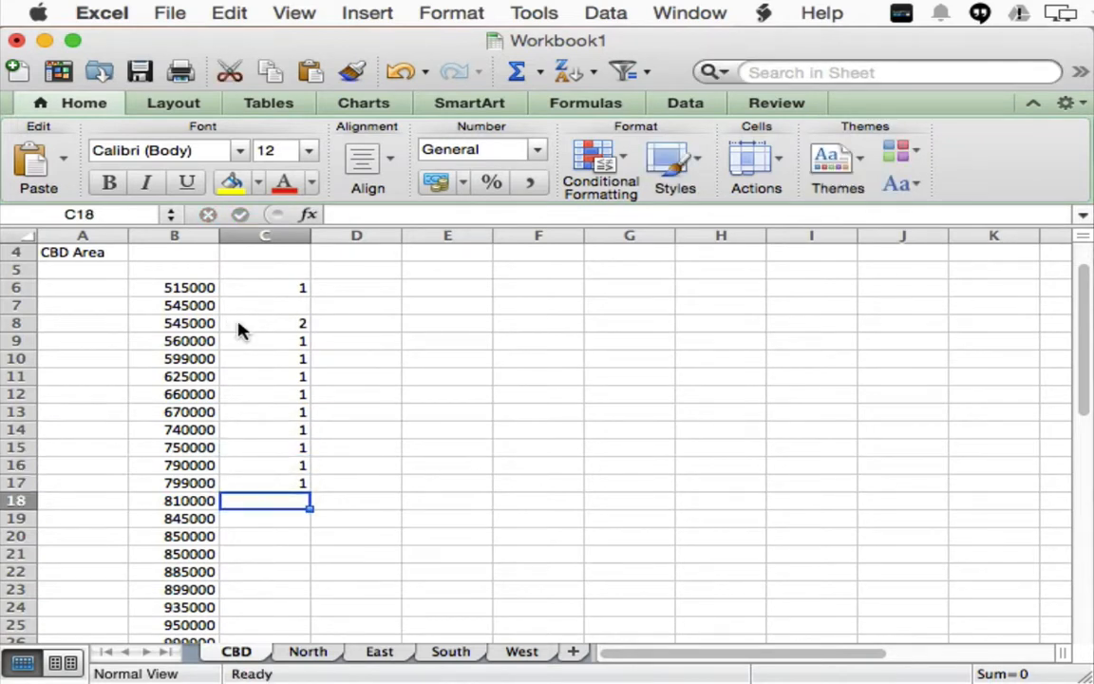
{"action": "type", "text": "1"}
{"action": "key", "text": "Return"}
{"action": "type", "text": "1"}
{"action": "key", "text": "Return"}
Complete the frequency tally with 2 in C21, leaving C20 blank, and 1 in each cell from C22 to C31.
{"action": "key", "text": "Return"}
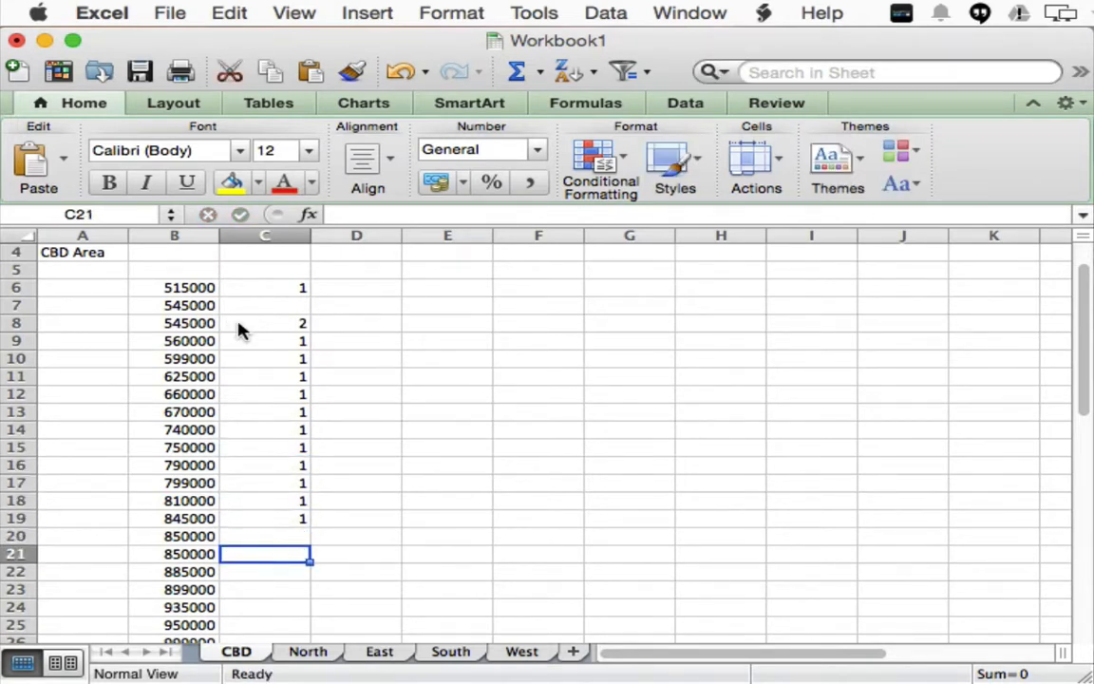
{"action": "type", "text": "2"}
{"action": "key", "text": "Return"}
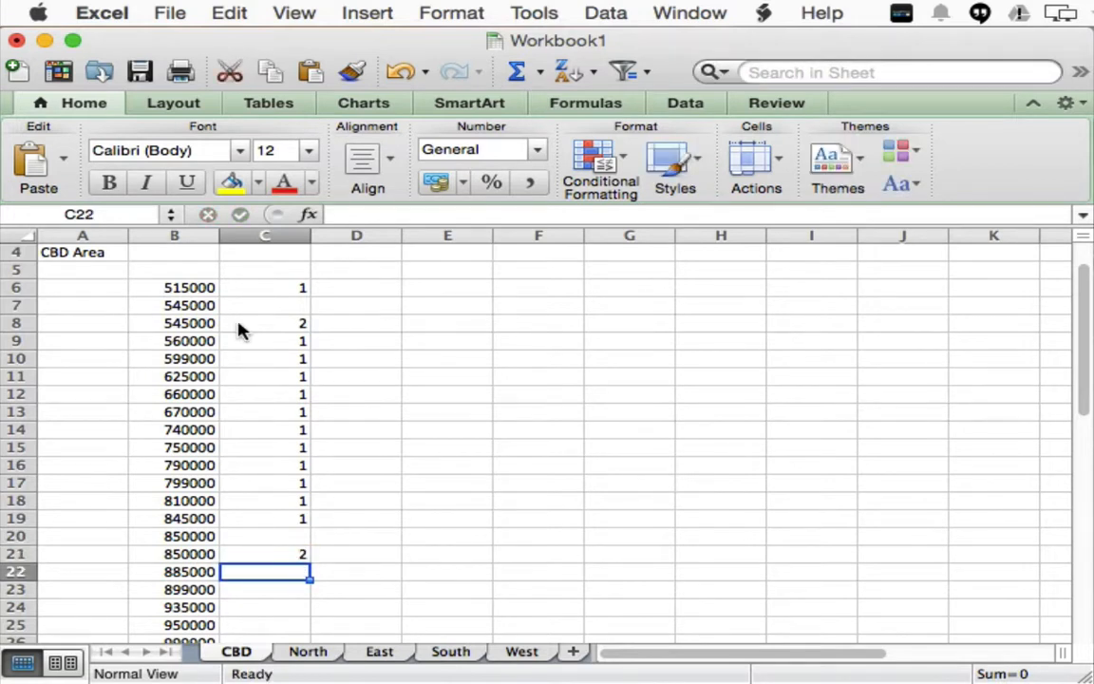
{"action": "type", "text": "1 1 1 1 1 1 1 1 "}
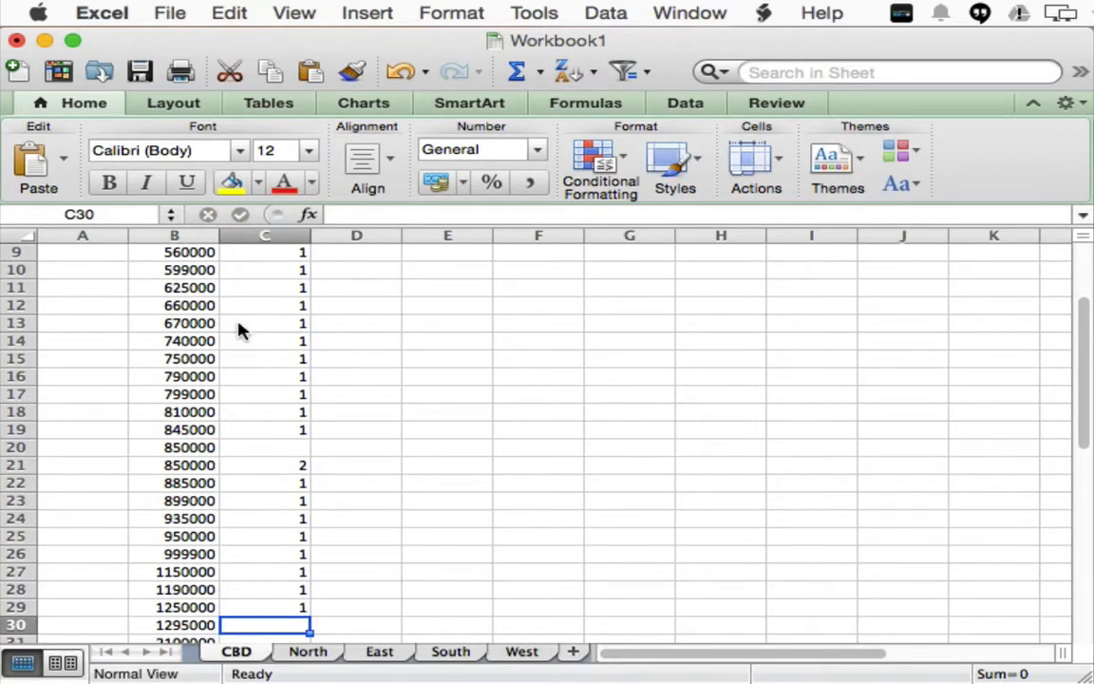
{"action": "type", "text": "1"}
{"action": "key", "text": "Return"}
{"action": "type", "text": "1"}
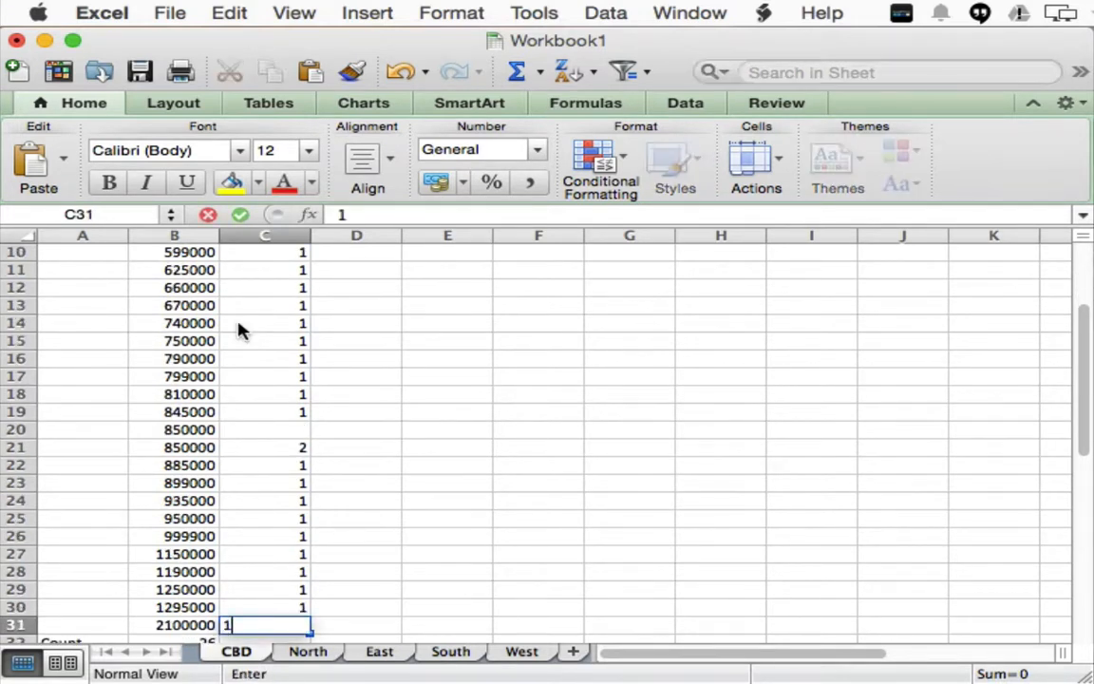
{"action": "key", "text": "Up"}
Look back over the frequency tally and the sorted prices to find which prices occur most often.
{"action": "key", "text": "Up"}
{"action": "key", "text": "Up"}
{"action": "key", "text": "Up"}
{"action": "key", "text": "Up"}
{"action": "key", "text": "Up"}
{"action": "key", "text": "Up"}
{"action": "key", "text": "Up"}
{"action": "key", "text": "Up"}
{"action": "key", "text": "Up"}
{"action": "key", "text": "Up"}
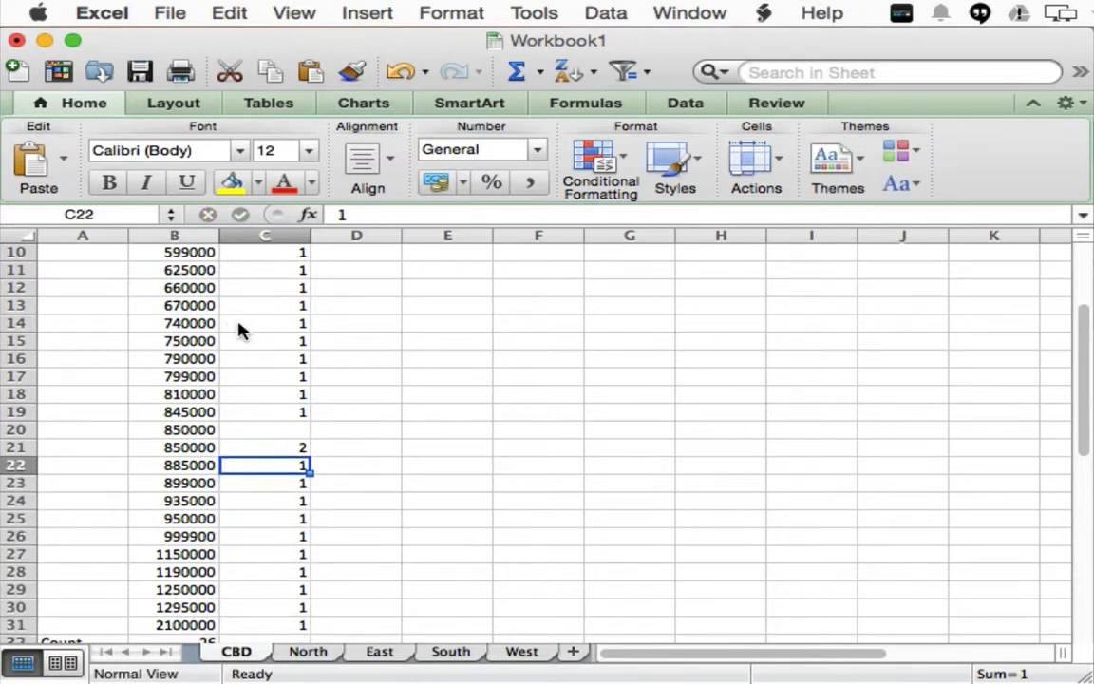
{"action": "key", "text": "Down"}
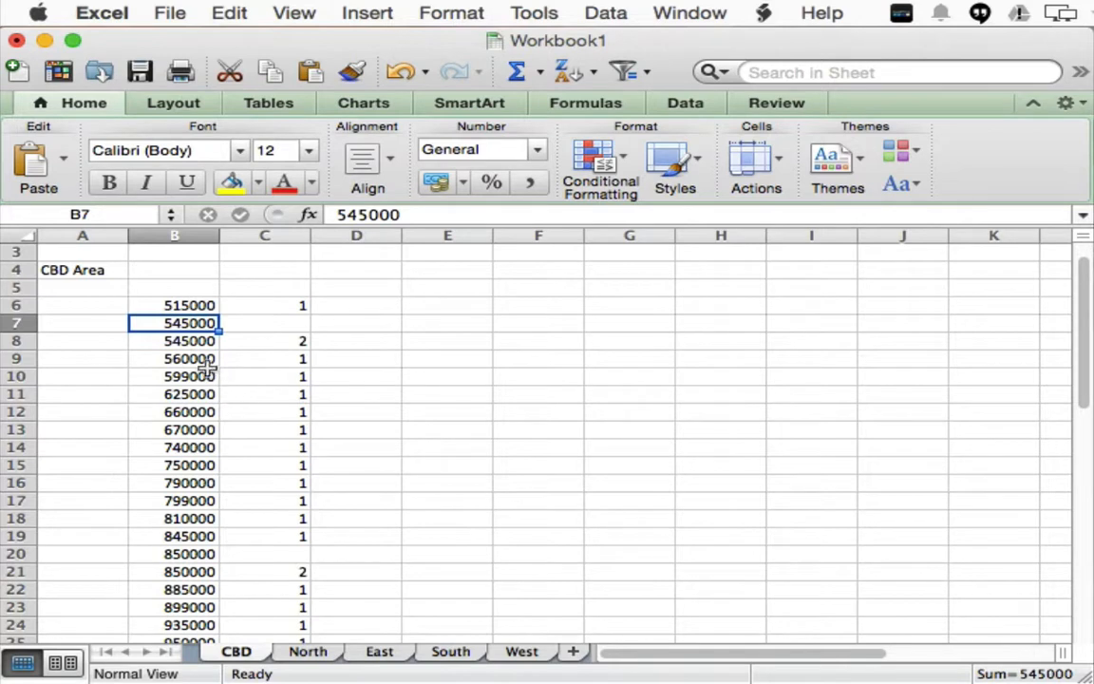
Enter 545000 as the first mode in cell B38, next to the Mode label.
{"action": "scroll", "coordinate": [206, 366], "scroll_direction": "down", "scroll_amount": 5}
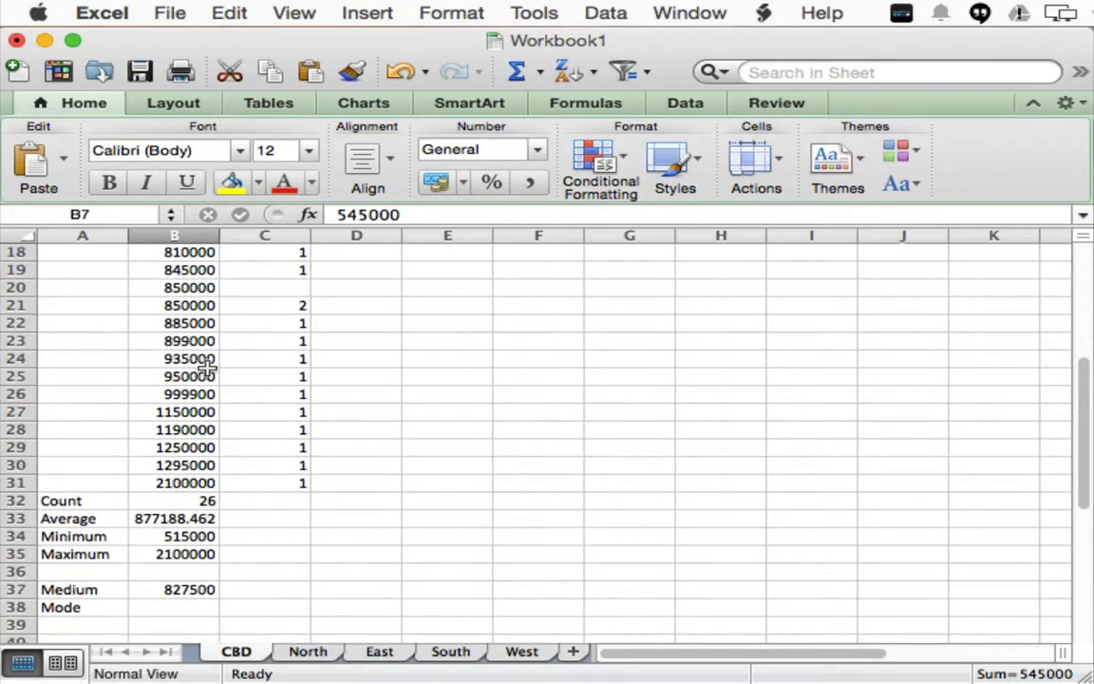
{"action": "left_click", "coordinate": [175, 605]}
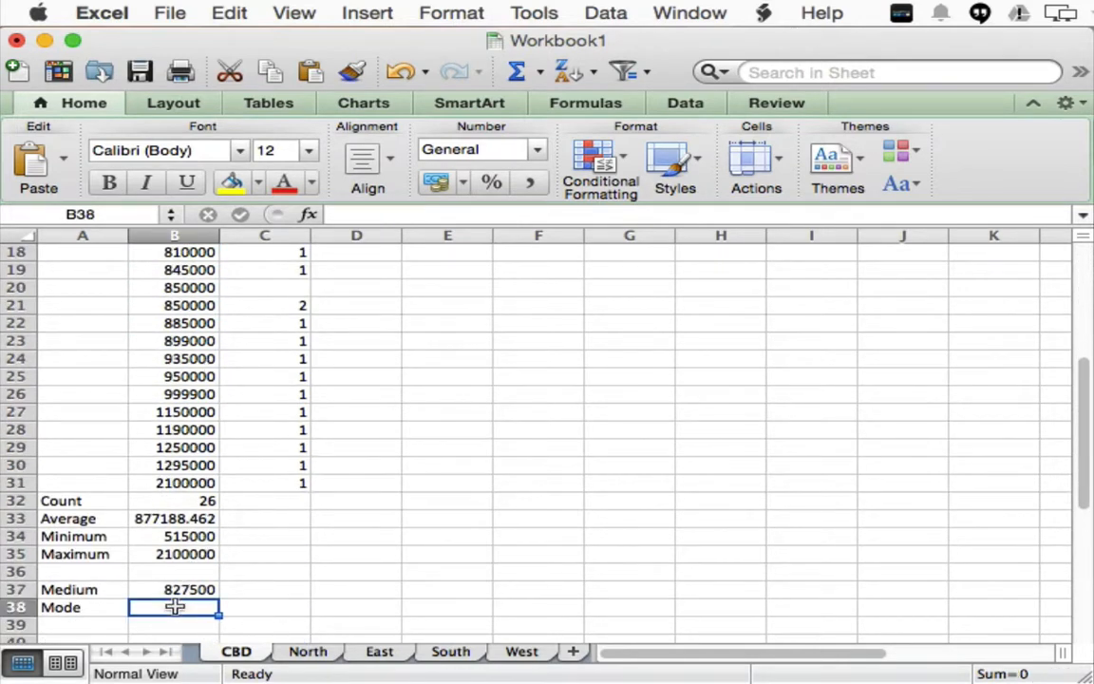
{"action": "type", "text": "54500"}
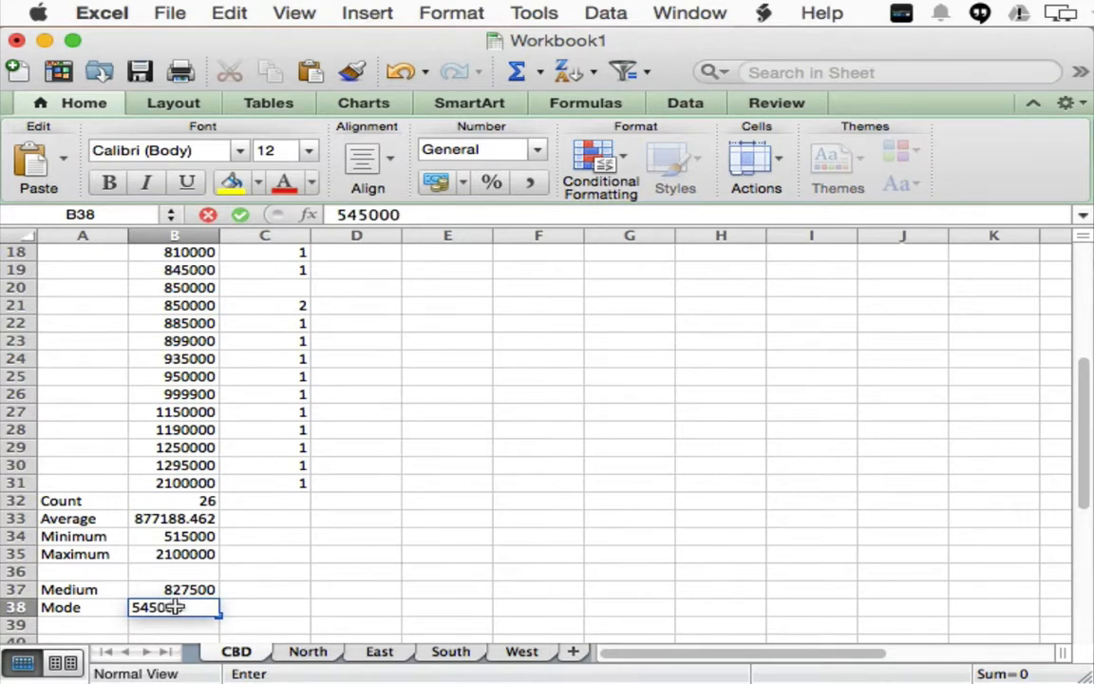
{"action": "type", "text": "0"}
{"action": "key", "text": "Tab"}
Enter 850000 as the second mode in cell C38, beside the first one.
{"action": "scroll", "coordinate": [175, 612], "scroll_direction": "up", "scroll_amount": 4}
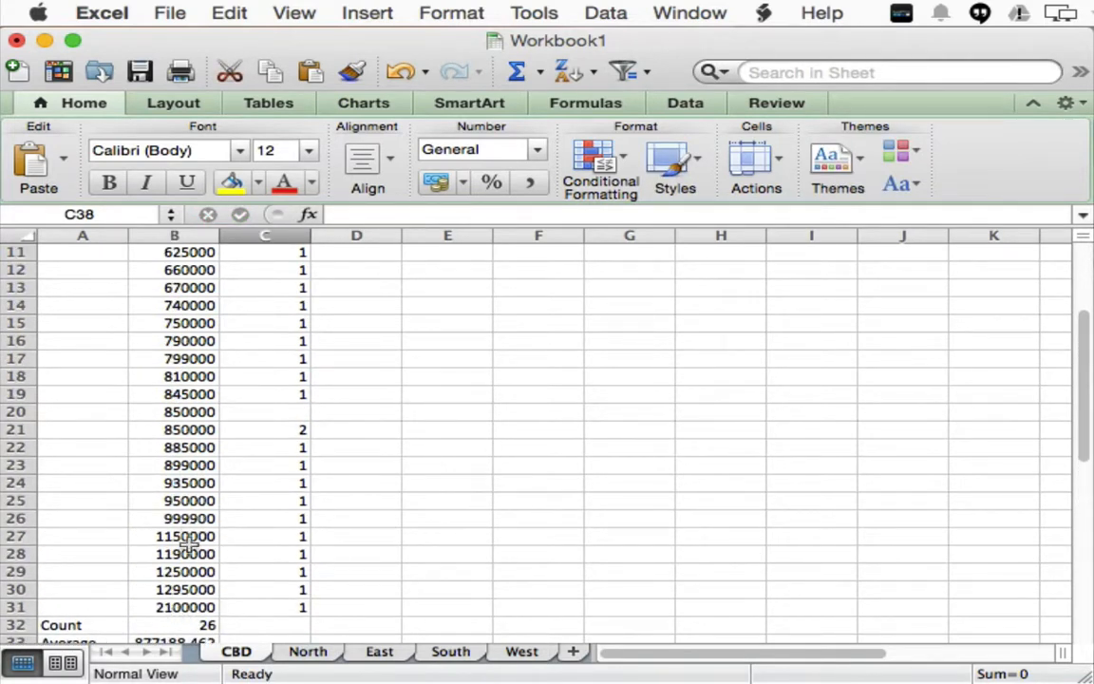
{"action": "scroll", "coordinate": [171, 605], "scroll_direction": "down", "scroll_amount": 3}
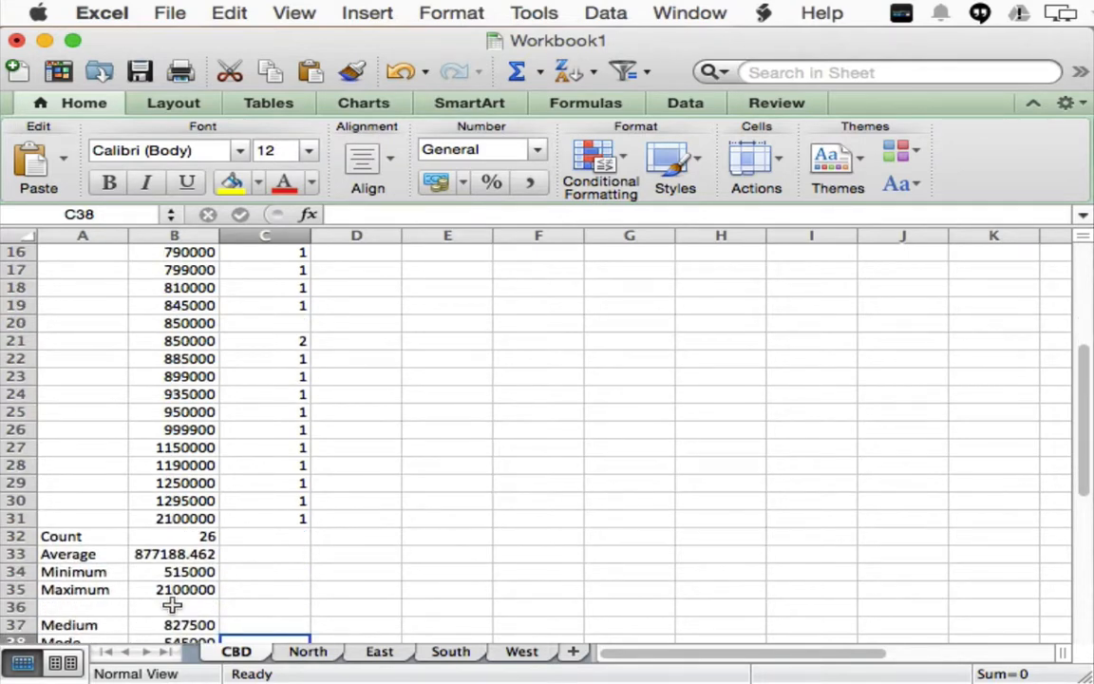
{"action": "type", "text": "850000"}
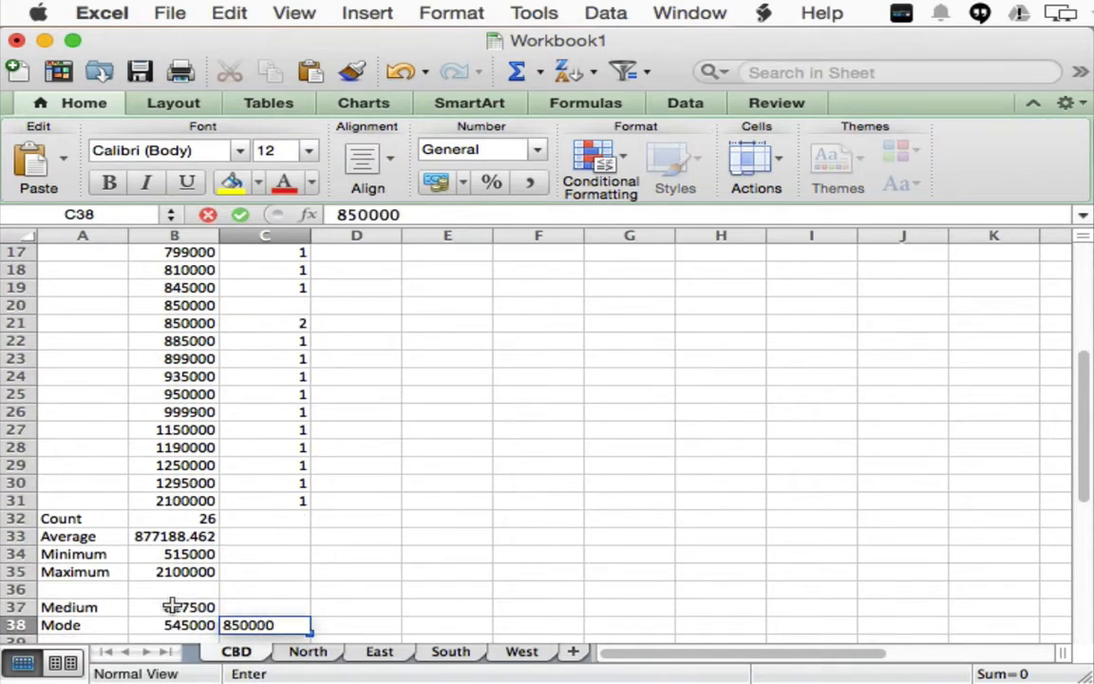
{"action": "key", "text": "Return"}
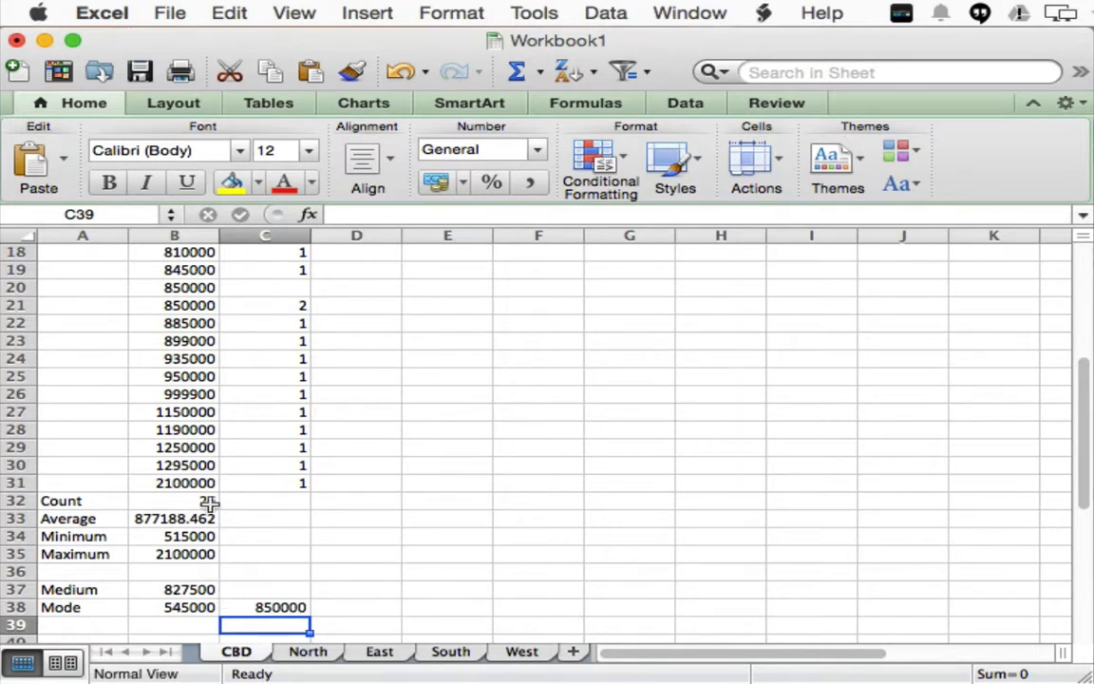
{"action": "scroll", "coordinate": [279, 474], "scroll_direction": "up", "scroll_amount": 1}
{"action": "scroll", "coordinate": [279, 475], "scroll_direction": "up", "scroll_amount": 4}
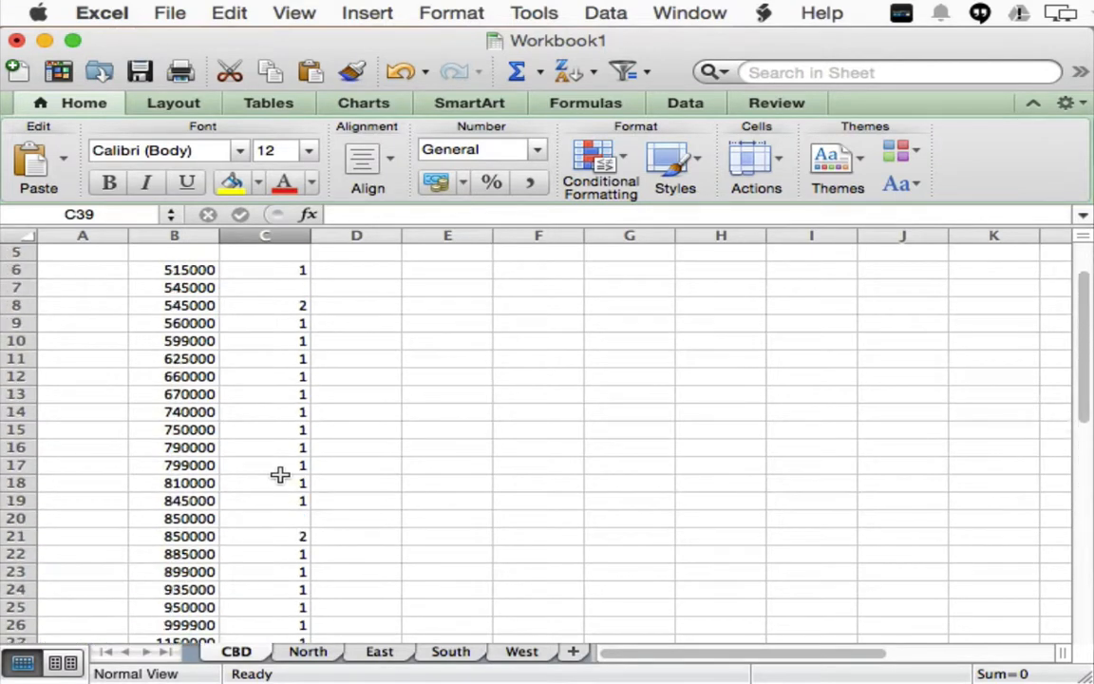
{"action": "scroll", "coordinate": [281, 484], "scroll_direction": "down", "scroll_amount": 2}
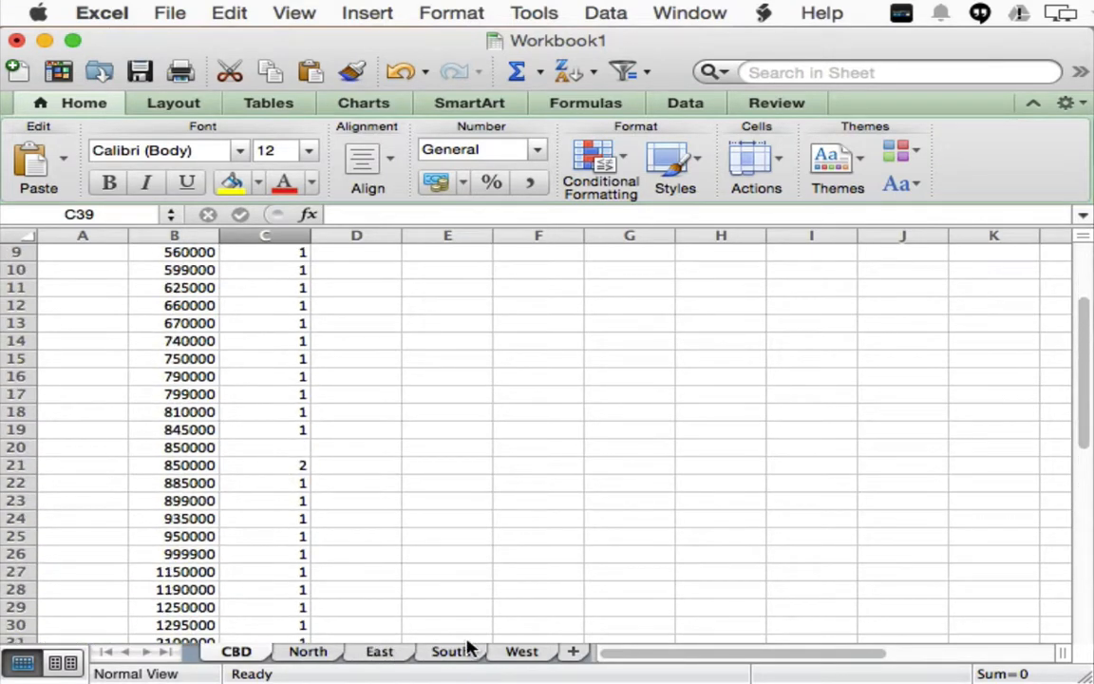